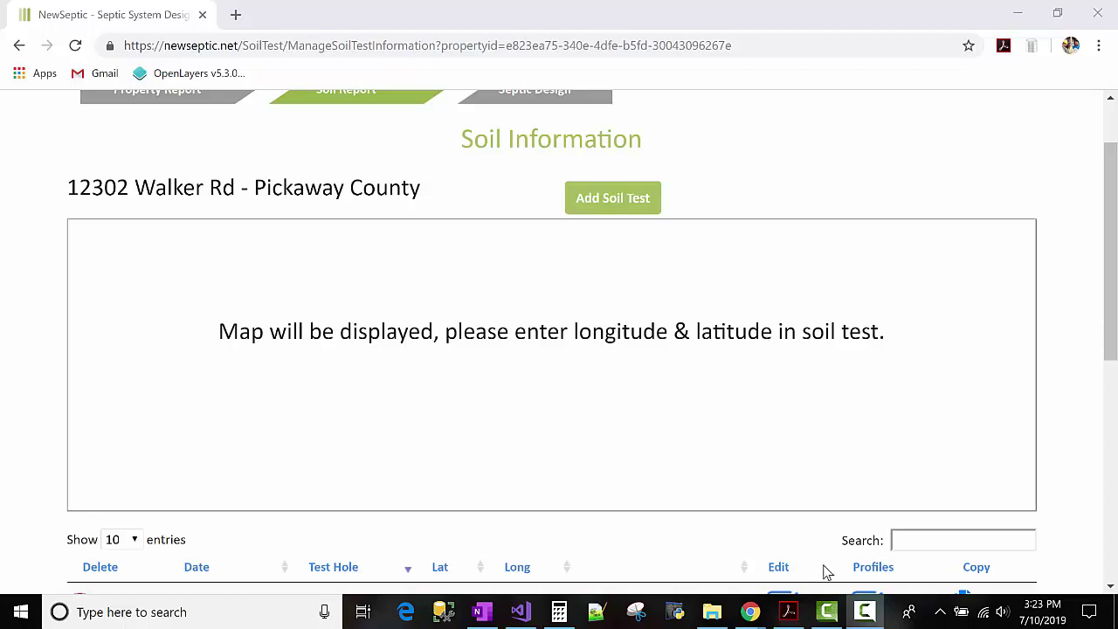
- Switch to the Final Report PDF in Acrobat and examine the test hole 3 soil evaluation, the reference tables and the site plan
{"action": "left_click", "coordinate": [788, 611]}
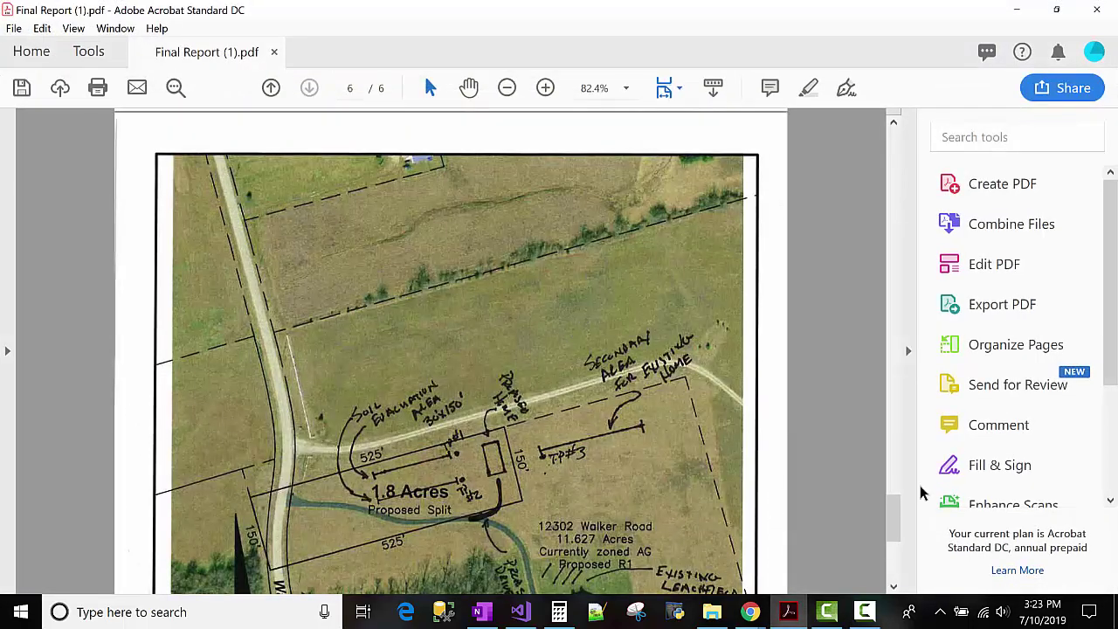
{"action": "left_click_drag", "start_coordinate": [898, 522], "coordinate": [896, 378]}
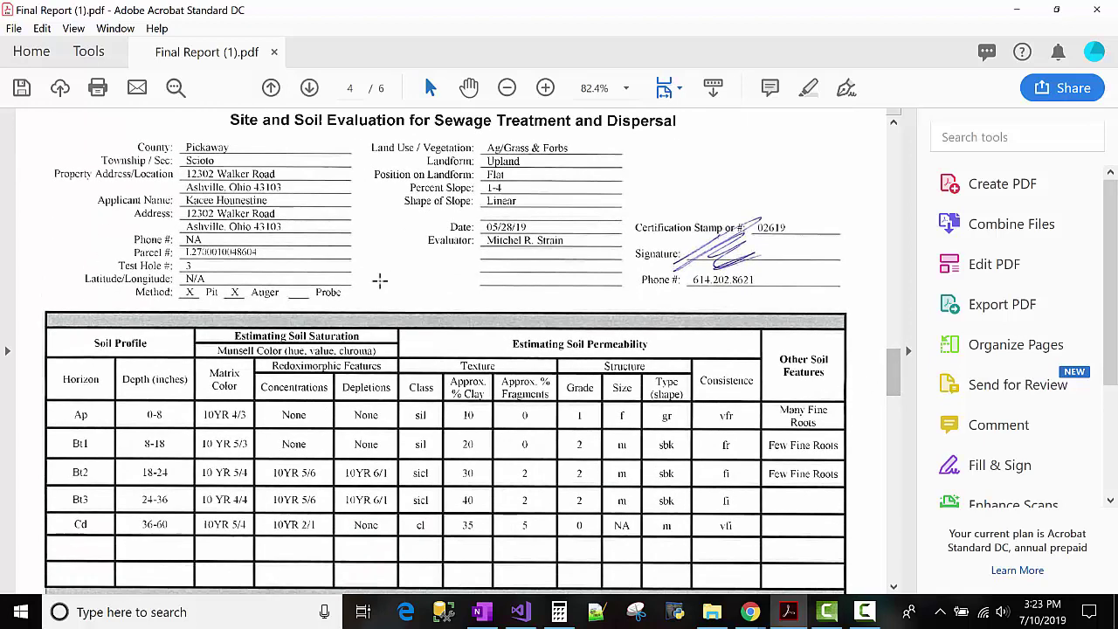
{"action": "scroll", "coordinate": [444, 251], "scroll_direction": "down", "scroll_amount": 1}
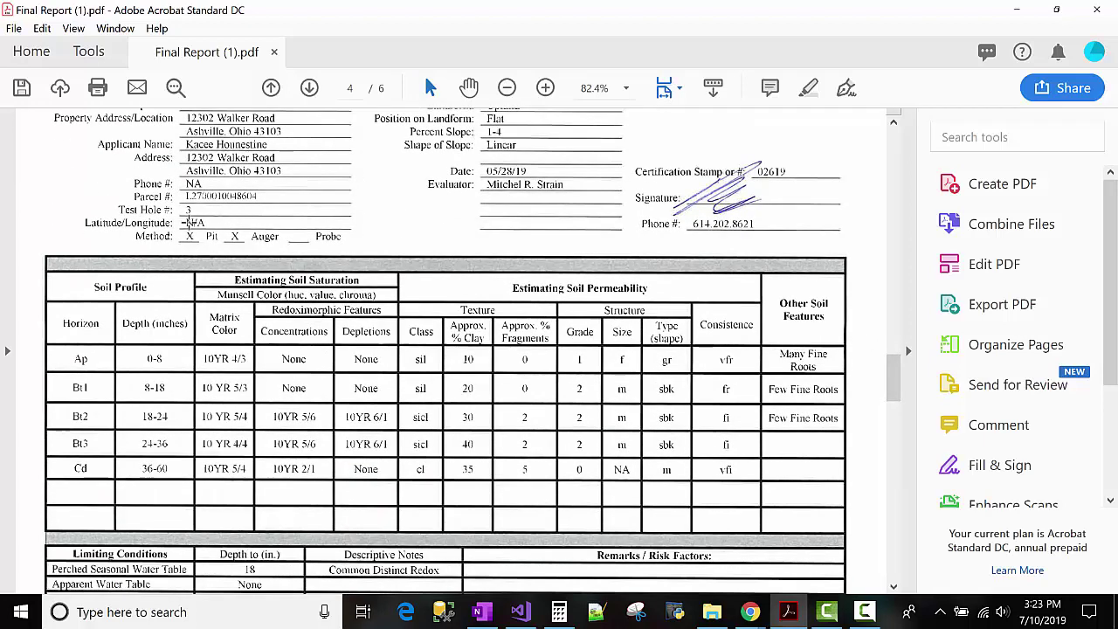
{"action": "scroll", "coordinate": [284, 271], "scroll_direction": "down", "scroll_amount": 1}
{"action": "scroll", "coordinate": [282, 271], "scroll_direction": "down", "scroll_amount": 1}
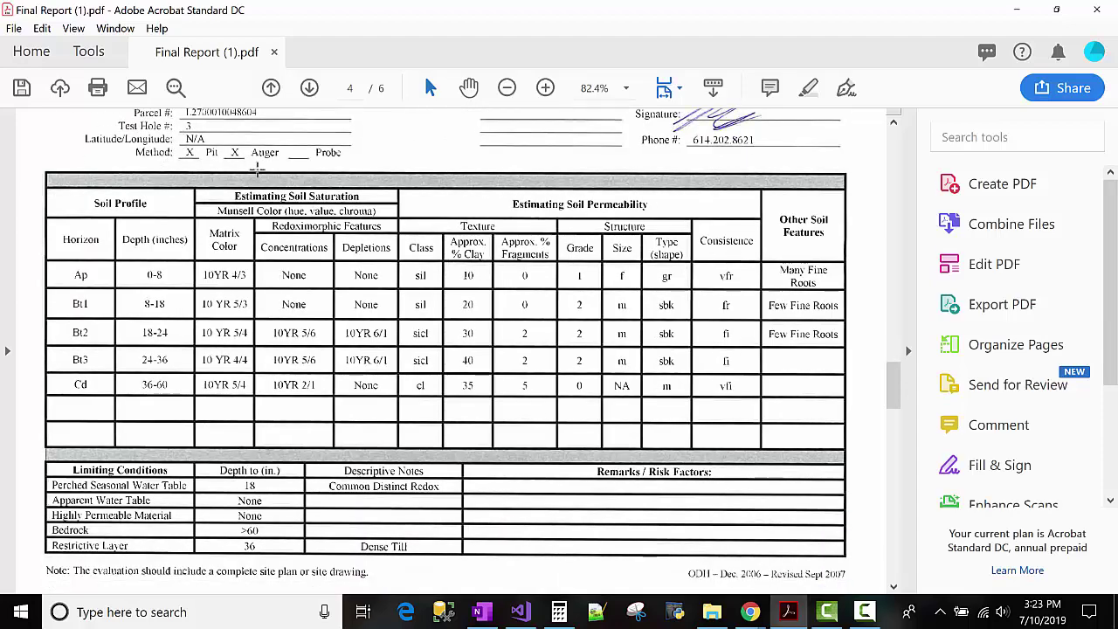
{"action": "scroll", "coordinate": [550, 297], "scroll_direction": "down", "scroll_amount": 15}
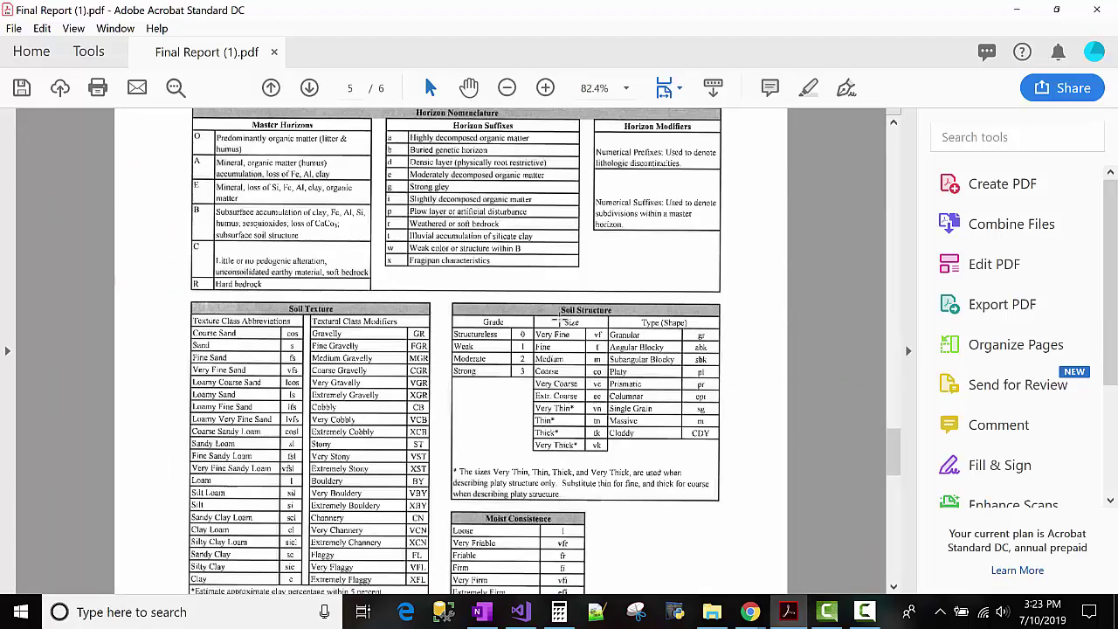
{"action": "scroll", "coordinate": [560, 317], "scroll_direction": "down", "scroll_amount": 10}
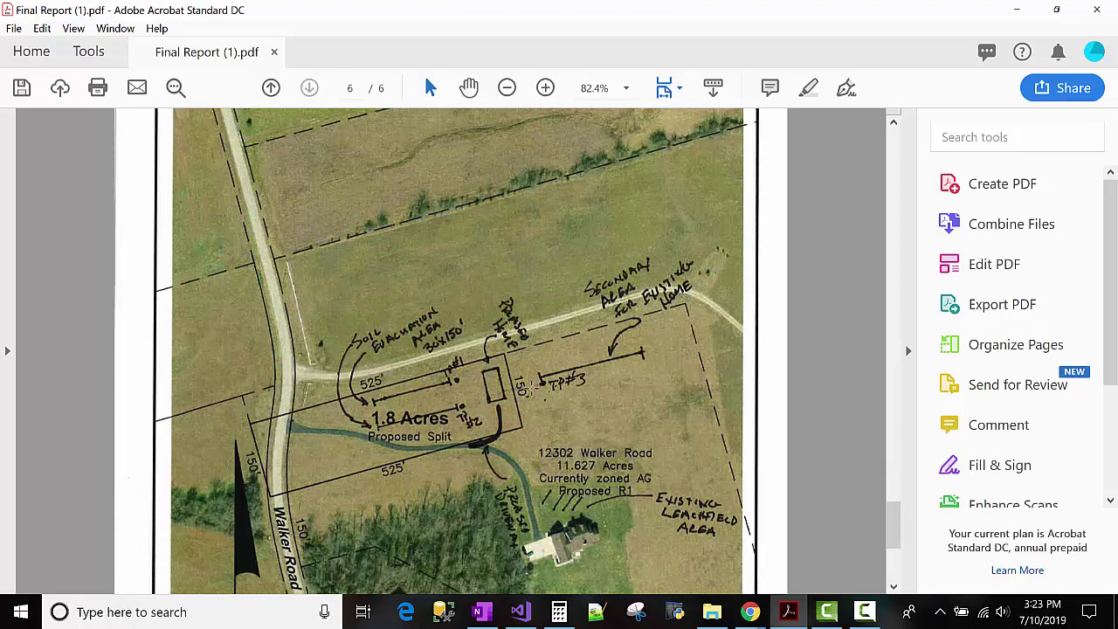
{"action": "scroll", "coordinate": [524, 435], "scroll_direction": "down", "scroll_amount": 2}
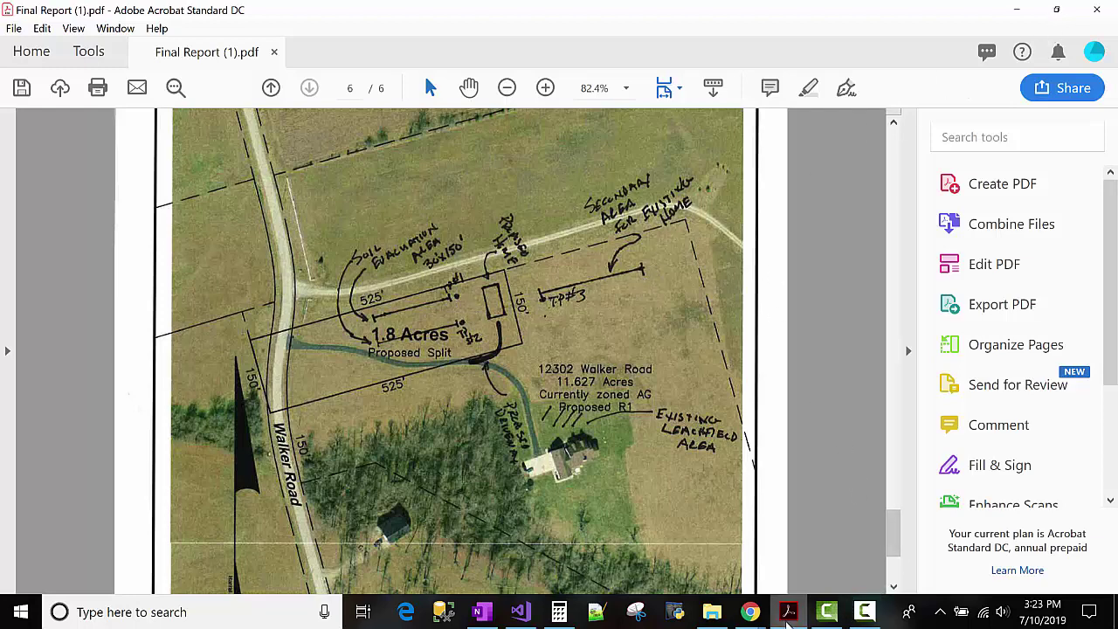
- Switch back to NewSeptic in Chrome and review the property's list of soil tests
{"action": "left_click", "coordinate": [750, 612]}
{"action": "left_click", "coordinate": [914, 532]}
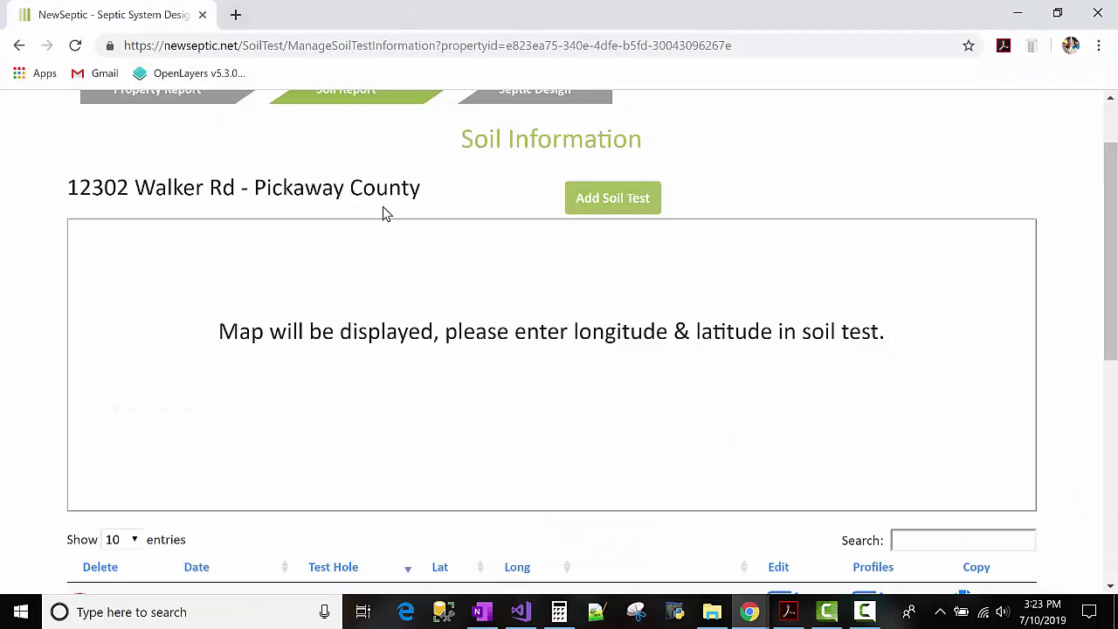
{"action": "scroll", "coordinate": [260, 278], "scroll_direction": "down", "scroll_amount": 2}
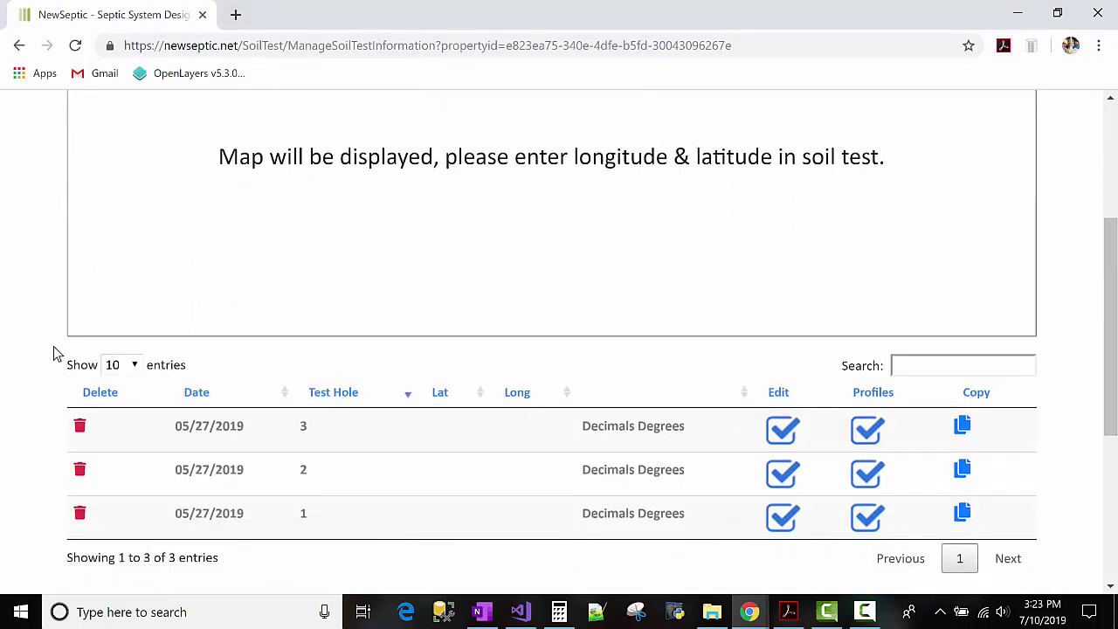
{"action": "scroll", "coordinate": [53, 353], "scroll_direction": "up", "scroll_amount": 3}
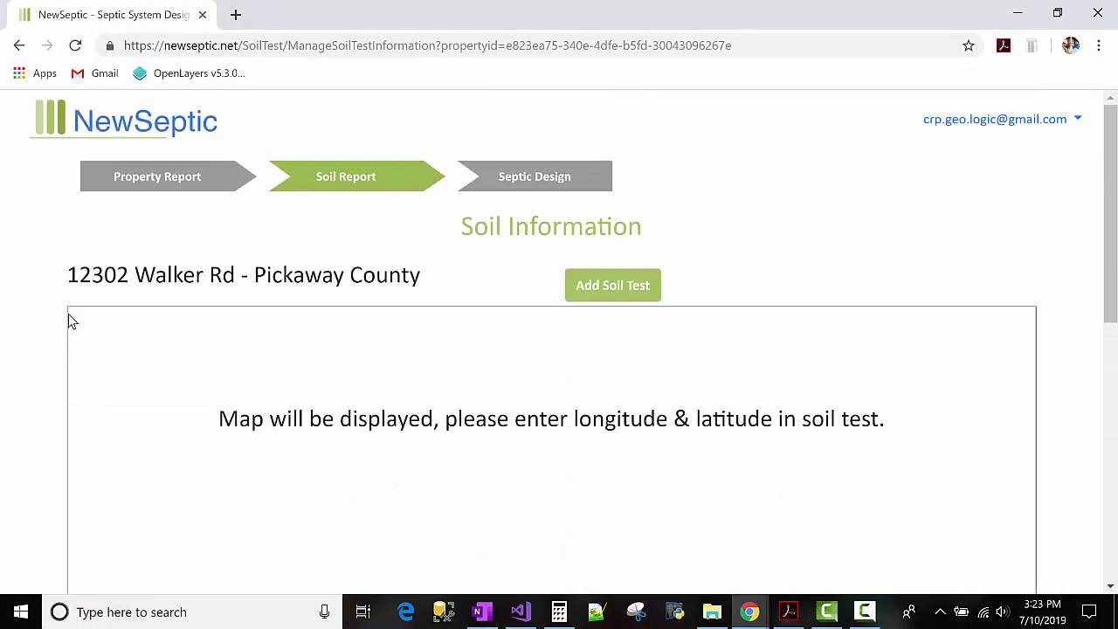
- Return to the project list and filter the projects by 12 to isolate the property's project
{"action": "left_click", "coordinate": [165, 128]}
{"action": "left_click", "coordinate": [500, 267]}
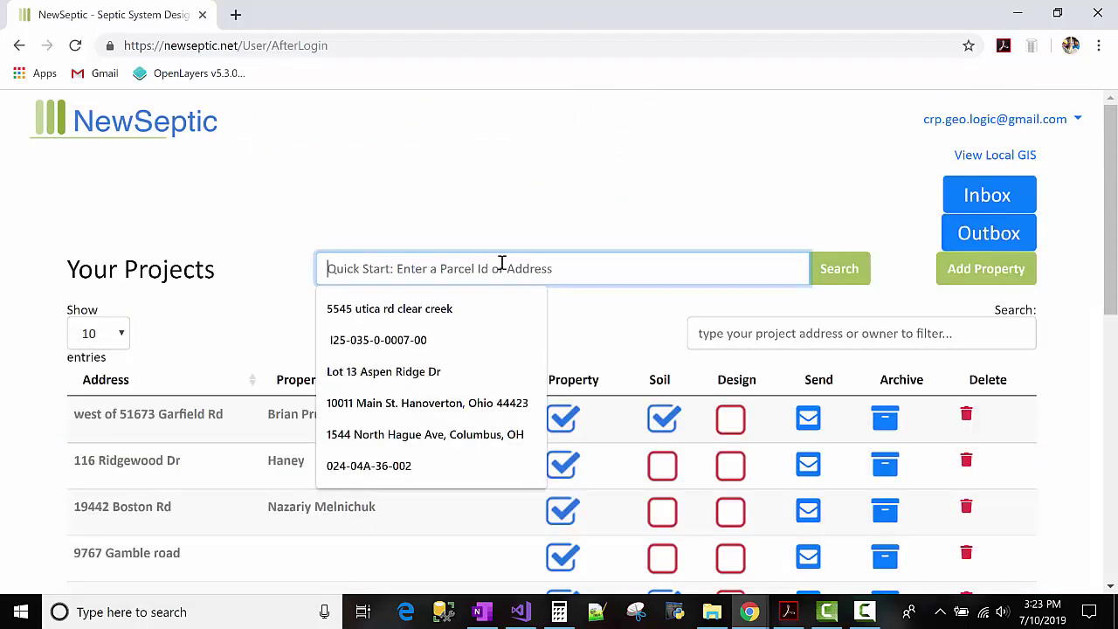
{"action": "left_click", "coordinate": [651, 325]}
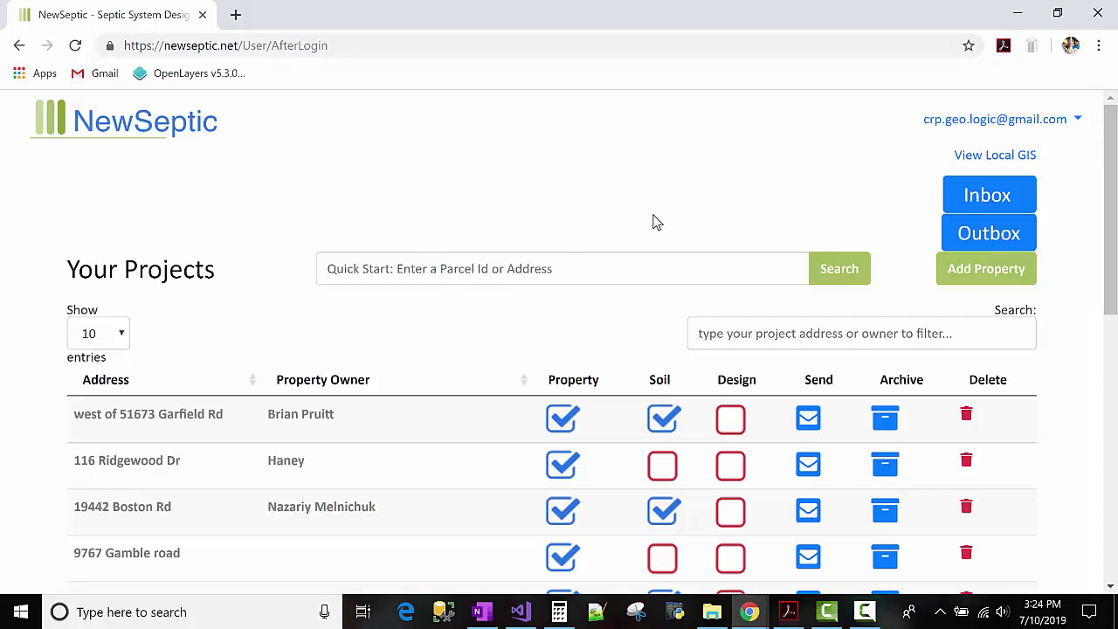
{"action": "scroll", "coordinate": [629, 236], "scroll_direction": "down", "scroll_amount": 3}
{"action": "double_click", "coordinate": [148, 522]}
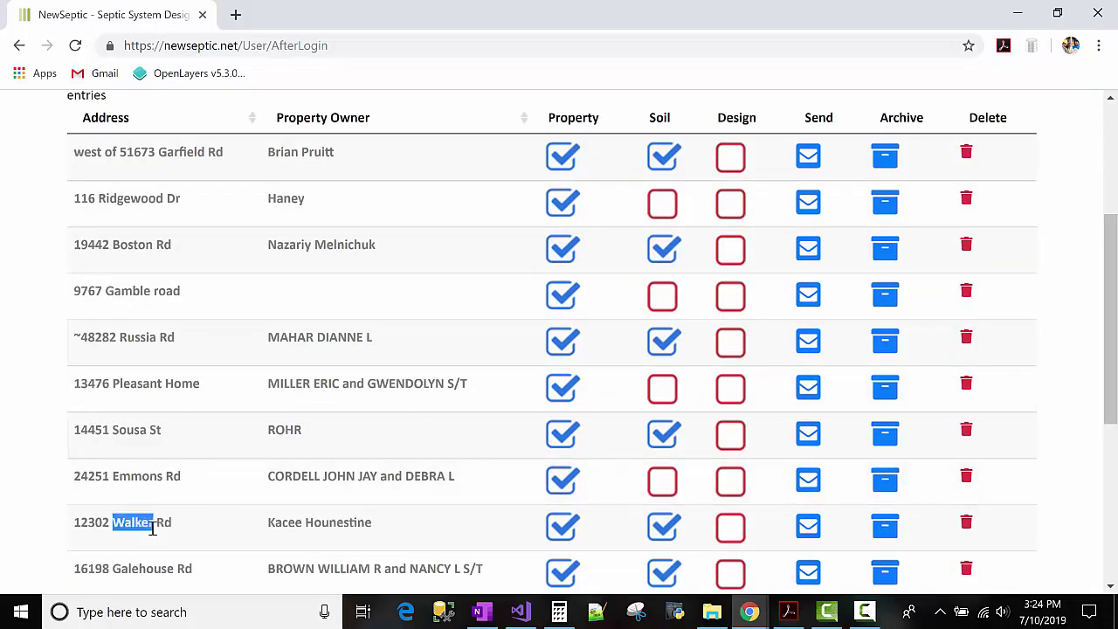
{"action": "double_click", "coordinate": [151, 523]}
{"action": "scroll", "coordinate": [216, 513], "scroll_direction": "up", "scroll_amount": 1}
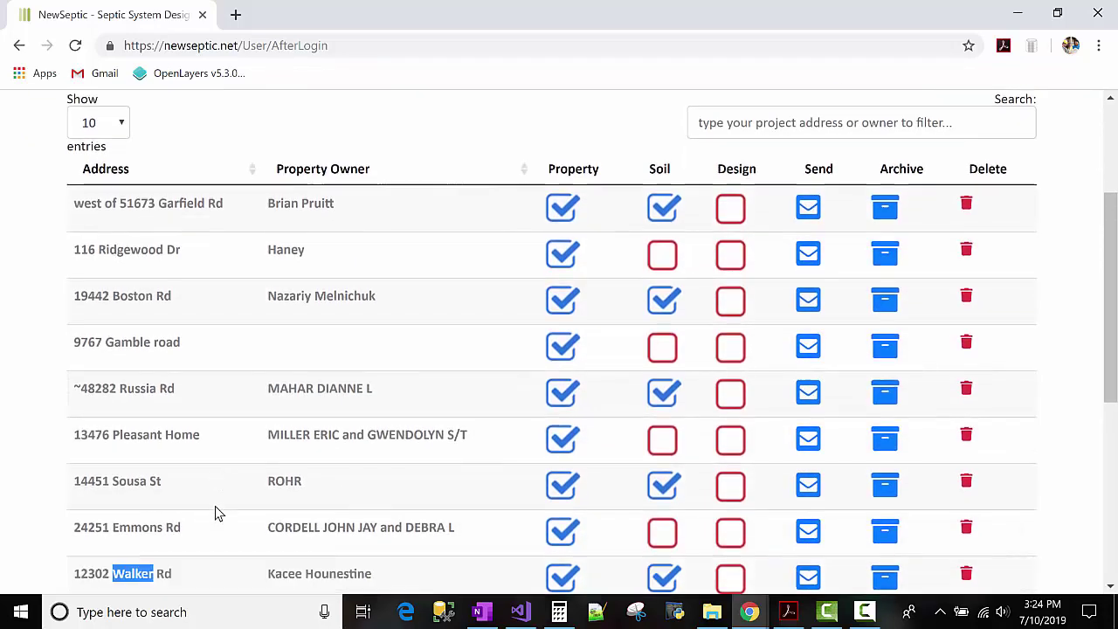
{"action": "scroll", "coordinate": [215, 513], "scroll_direction": "down", "scroll_amount": 2}
{"action": "scroll", "coordinate": [631, 357], "scroll_direction": "up", "scroll_amount": 4}
{"action": "left_click", "coordinate": [770, 323]}
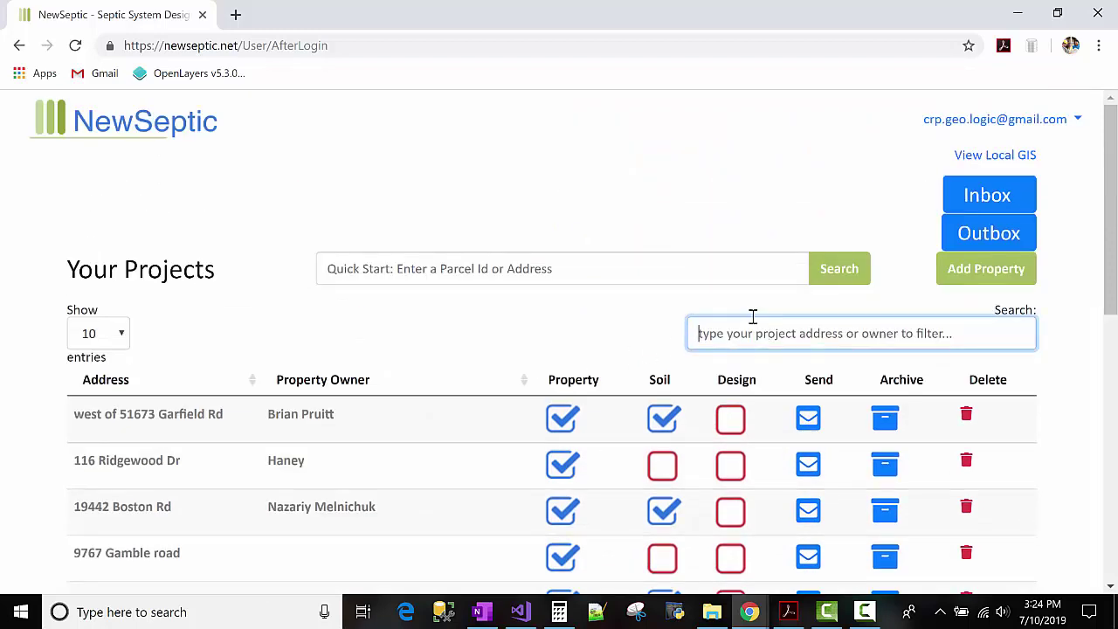
{"action": "type", "text": "12"}
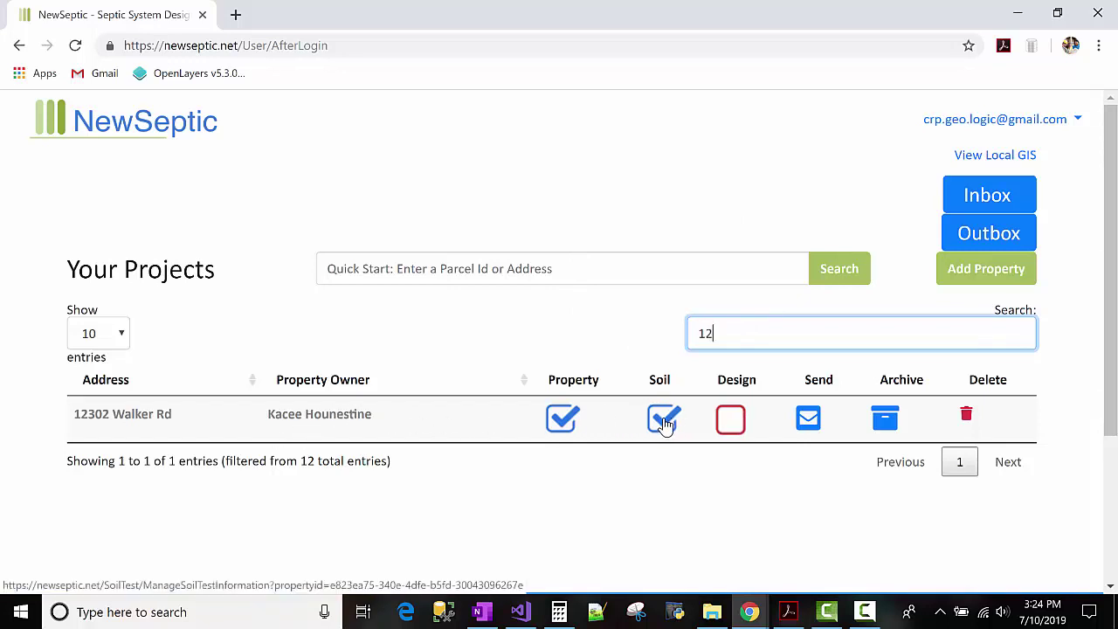
- Check the site plan in Acrobat, and open the filtered project's septic design in the NewSeptic Mapping Application in Chrome
{"action": "left_click", "coordinate": [789, 611]}
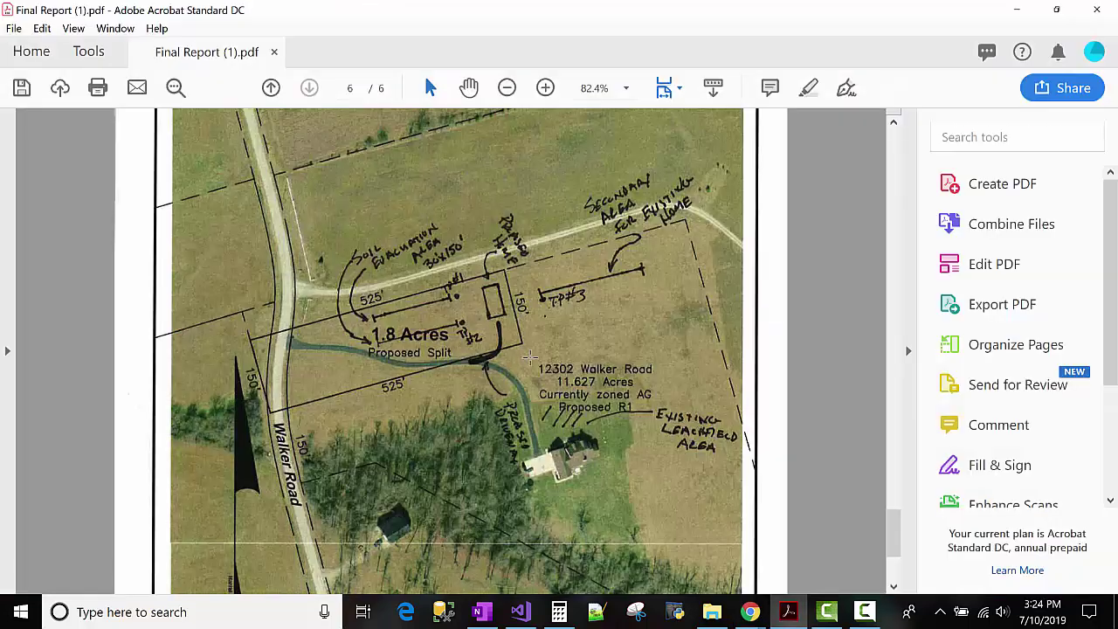
{"action": "left_click", "coordinate": [750, 611]}
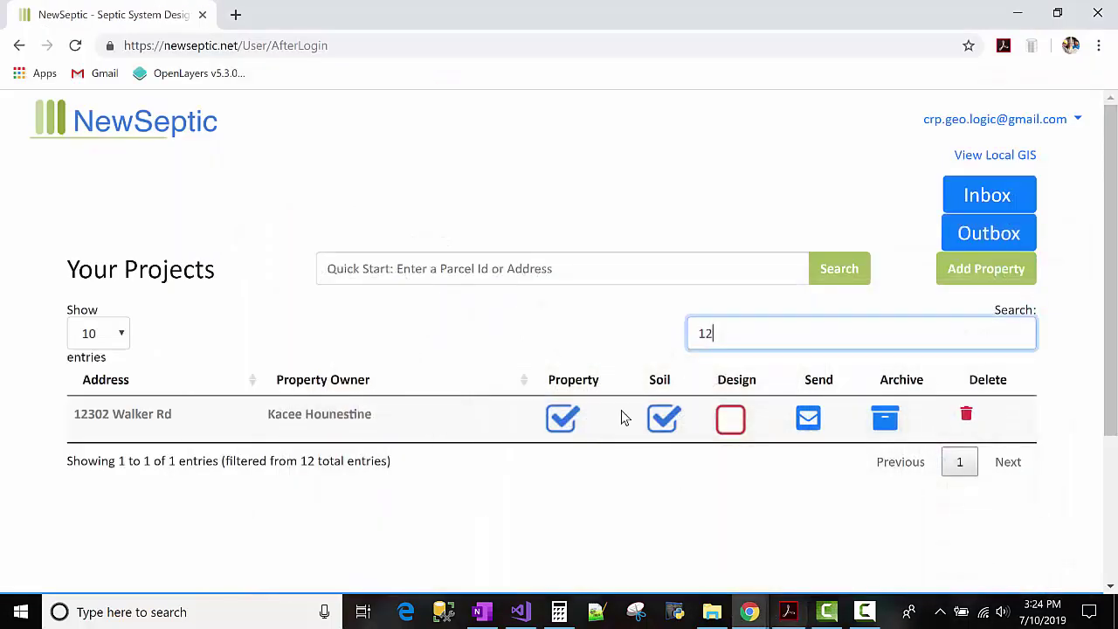
{"action": "left_click", "coordinate": [730, 422]}
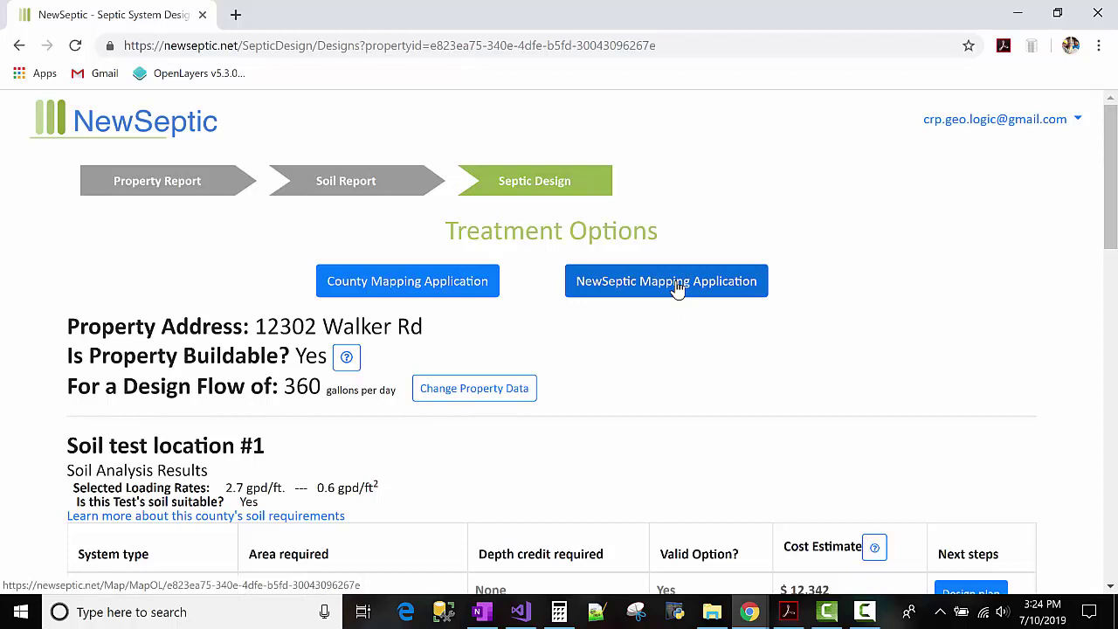
{"action": "left_click", "coordinate": [678, 289]}
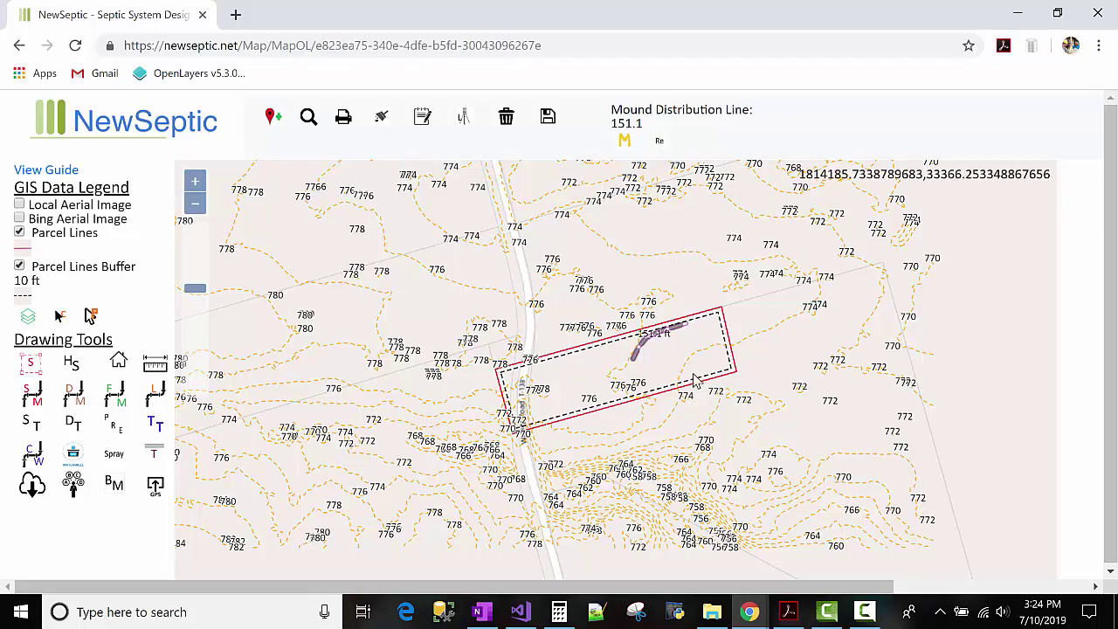
- Consult the site plan in Acrobat and place test pit 1 as a soil test point just below the mound distribution line's eastern end
{"action": "scroll", "coordinate": [757, 351], "scroll_direction": "up", "scroll_amount": 1}
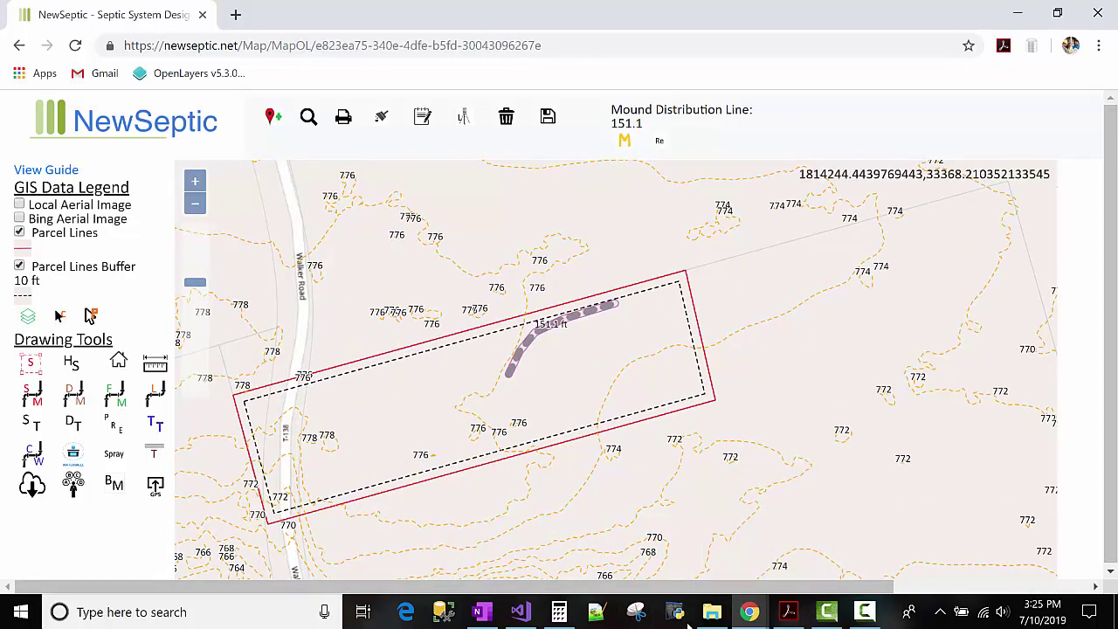
{"action": "left_click", "coordinate": [788, 611]}
{"action": "scroll", "coordinate": [518, 392], "scroll_direction": "up", "scroll_amount": 1}
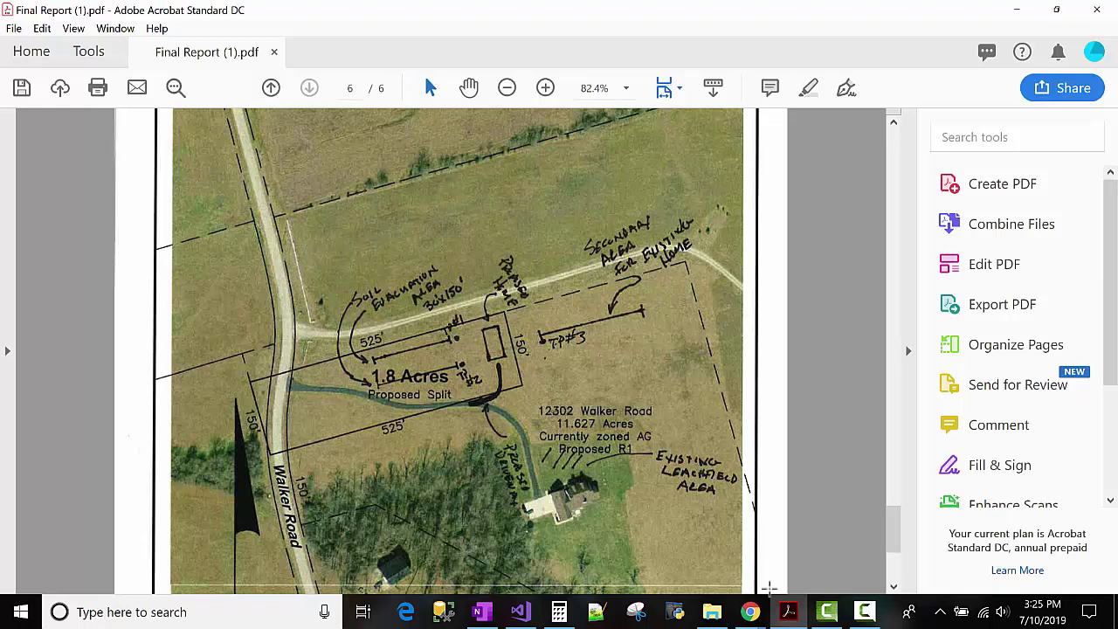
{"action": "left_click", "coordinate": [749, 611]}
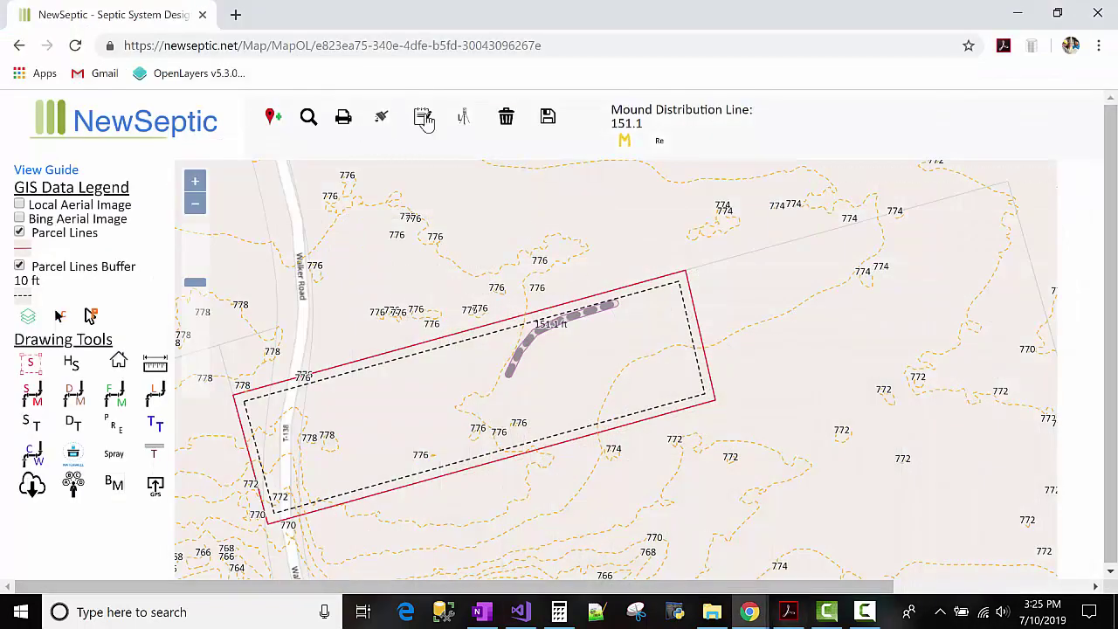
{"action": "left_click", "coordinate": [271, 120]}
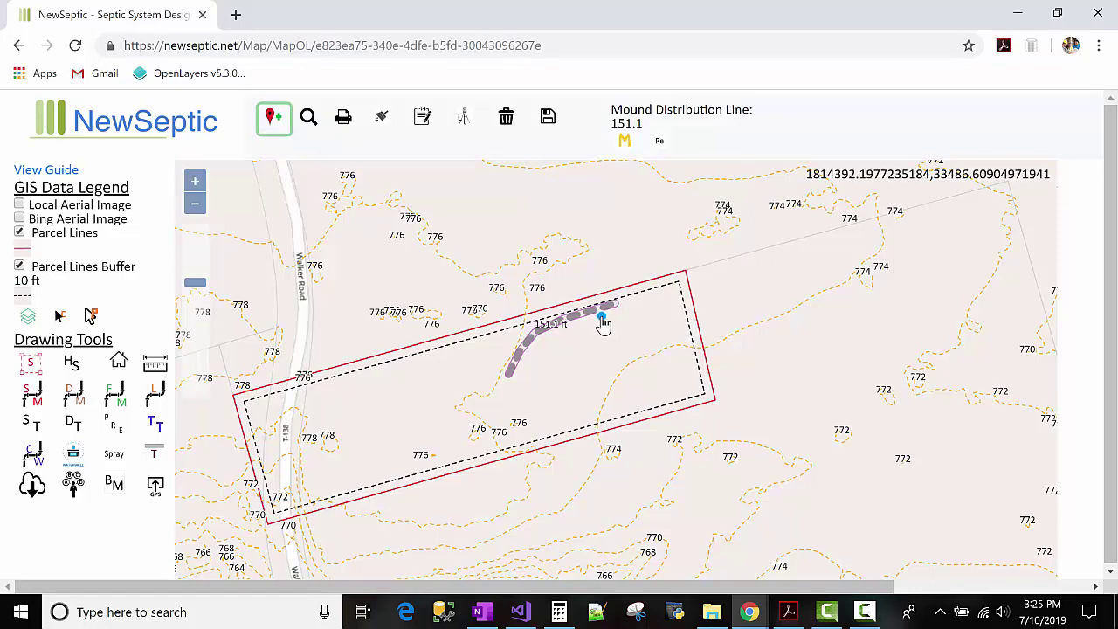
{"action": "left_click", "coordinate": [603, 323]}
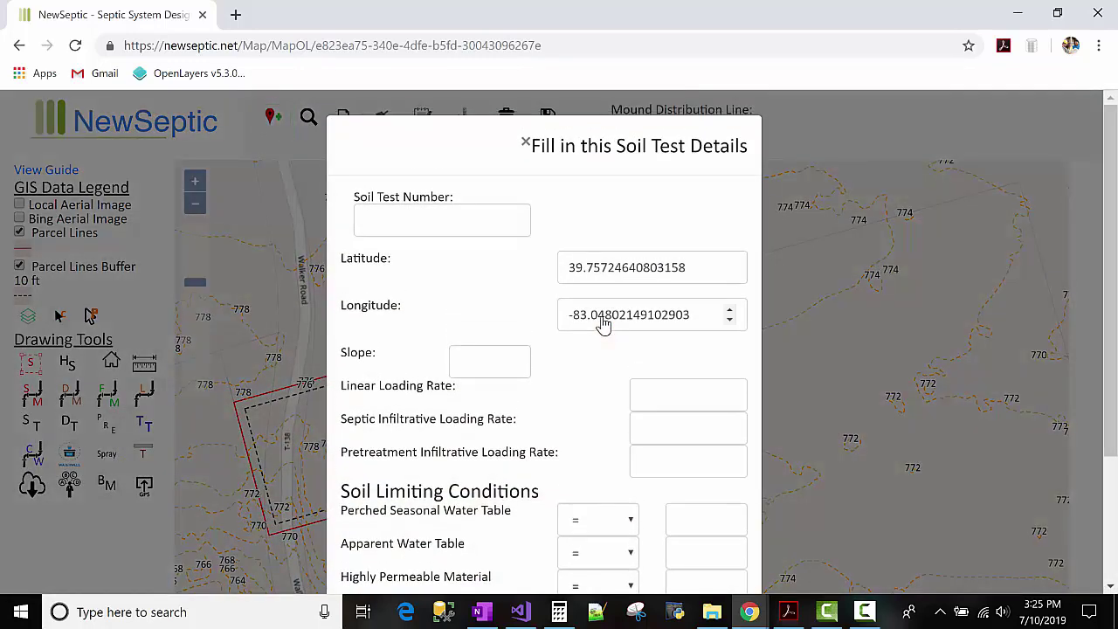
- Set the new point's soil test number to 1 to load the existing test data, and save the soil test details
{"action": "scroll", "coordinate": [504, 232], "scroll_direction": "down", "scroll_amount": 2}
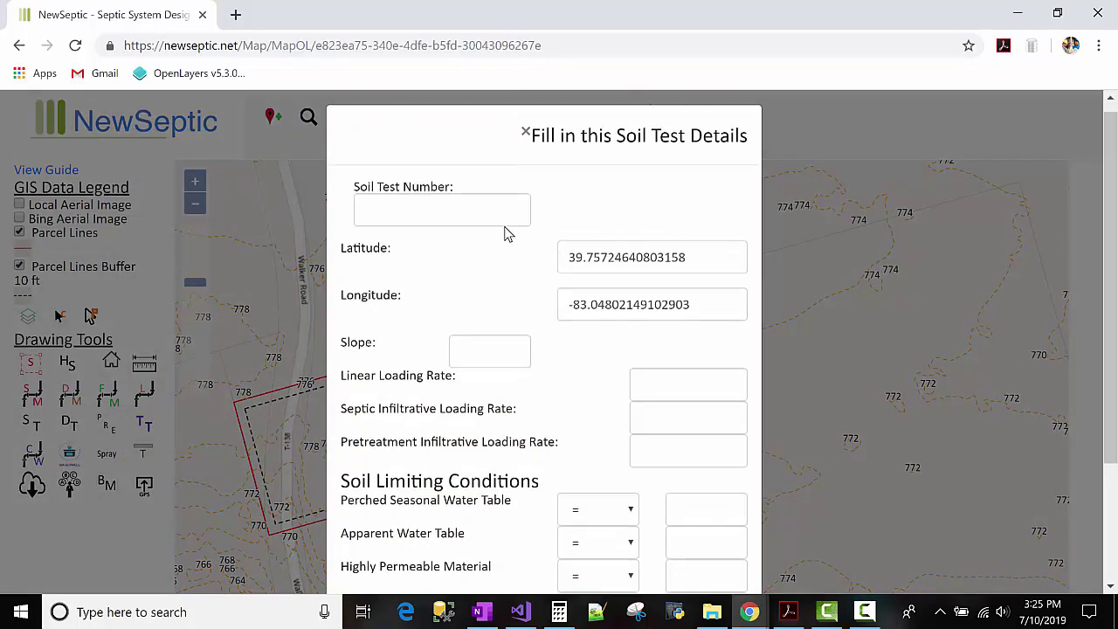
{"action": "scroll", "coordinate": [507, 250], "scroll_direction": "up", "scroll_amount": 1}
{"action": "left_click_drag", "start_coordinate": [569, 181], "coordinate": [677, 188]}
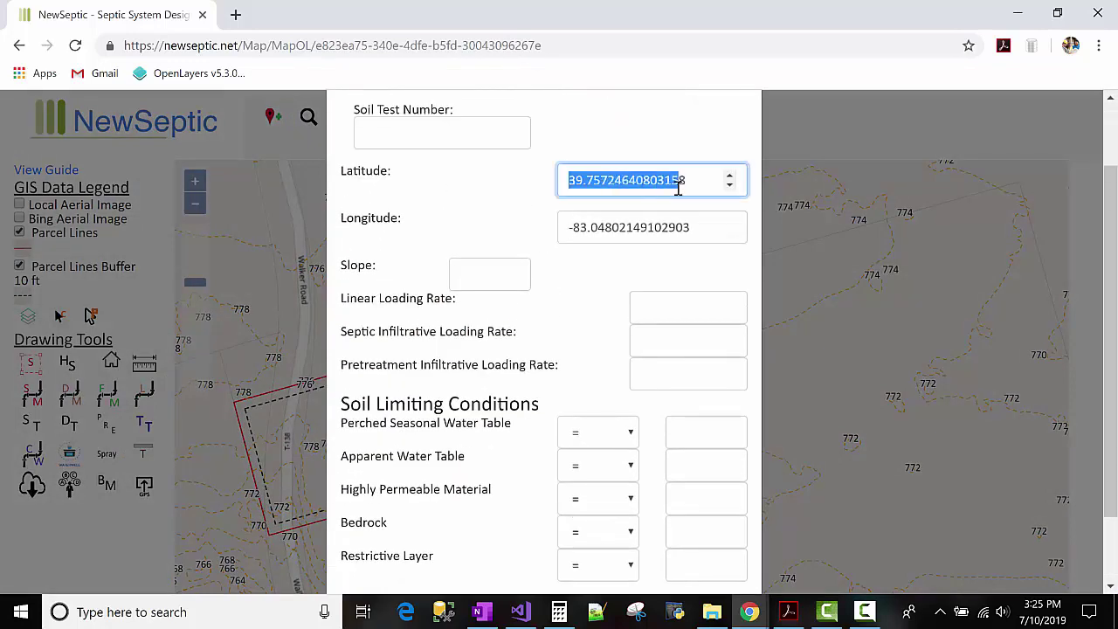
{"action": "left_click_drag", "start_coordinate": [693, 229], "coordinate": [544, 249]}
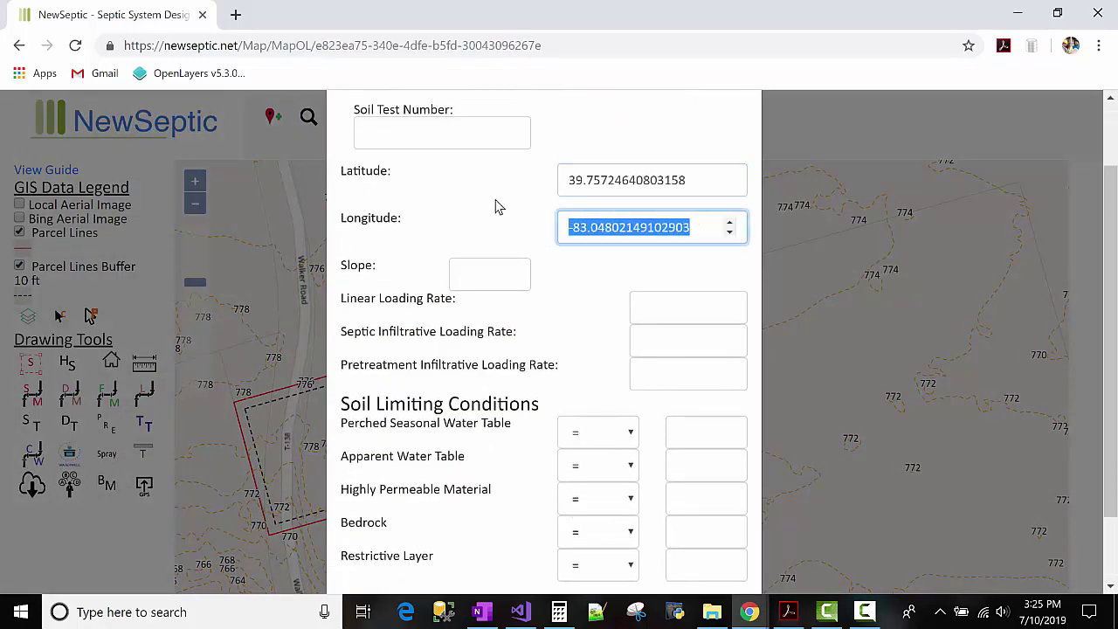
{"action": "scroll", "coordinate": [489, 210], "scroll_direction": "up", "scroll_amount": 1}
{"action": "left_click", "coordinate": [440, 222]}
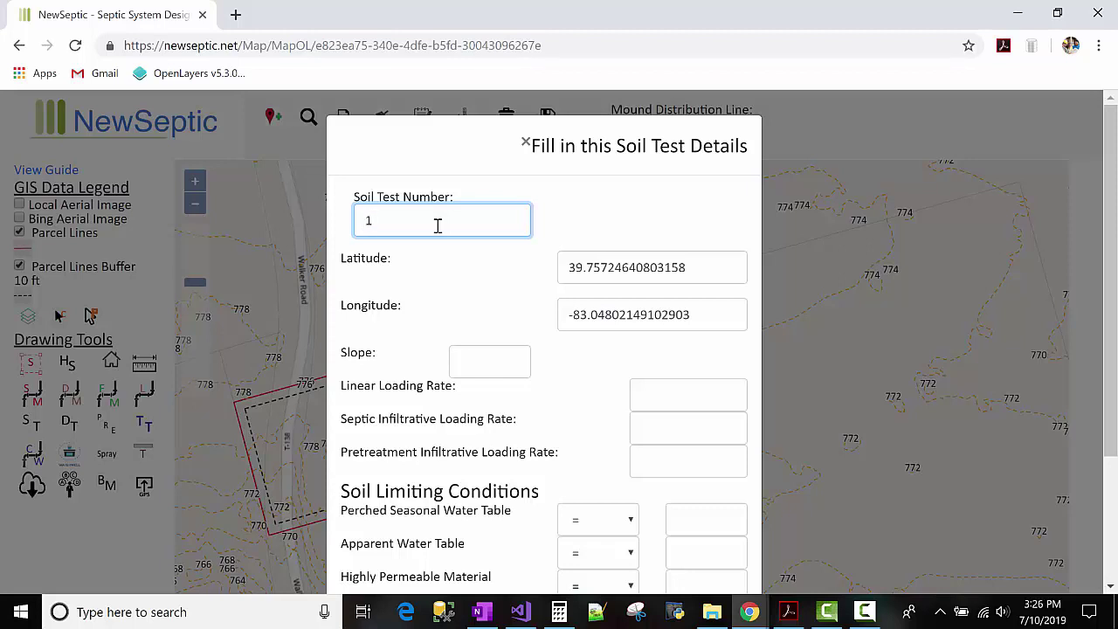
{"action": "key", "text": "Tab"}
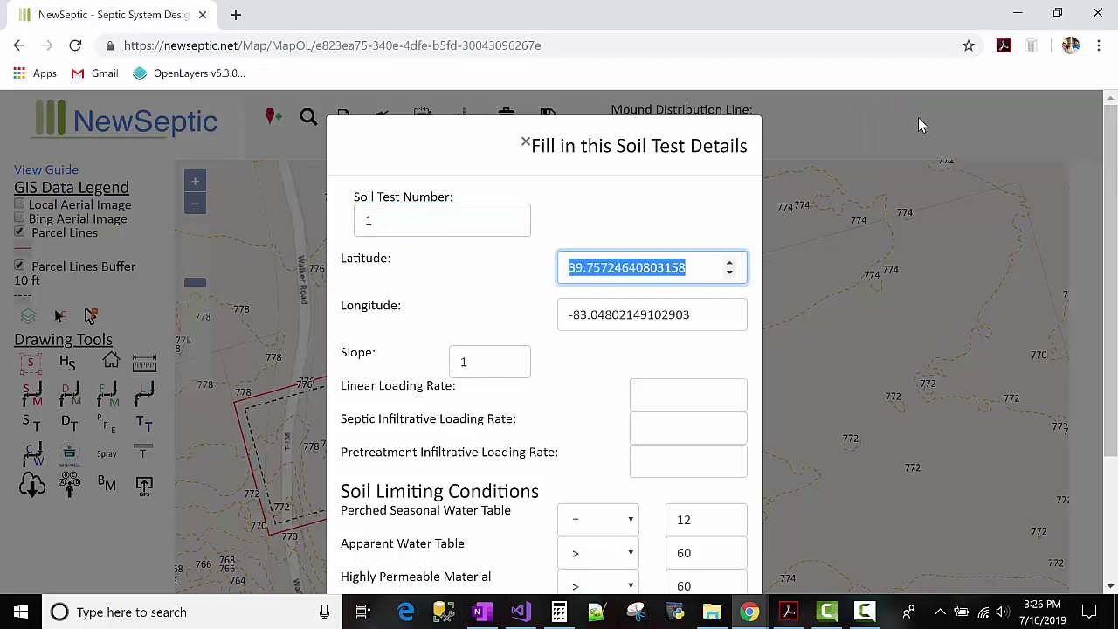
{"action": "scroll", "coordinate": [529, 439], "scroll_direction": "down", "scroll_amount": 2}
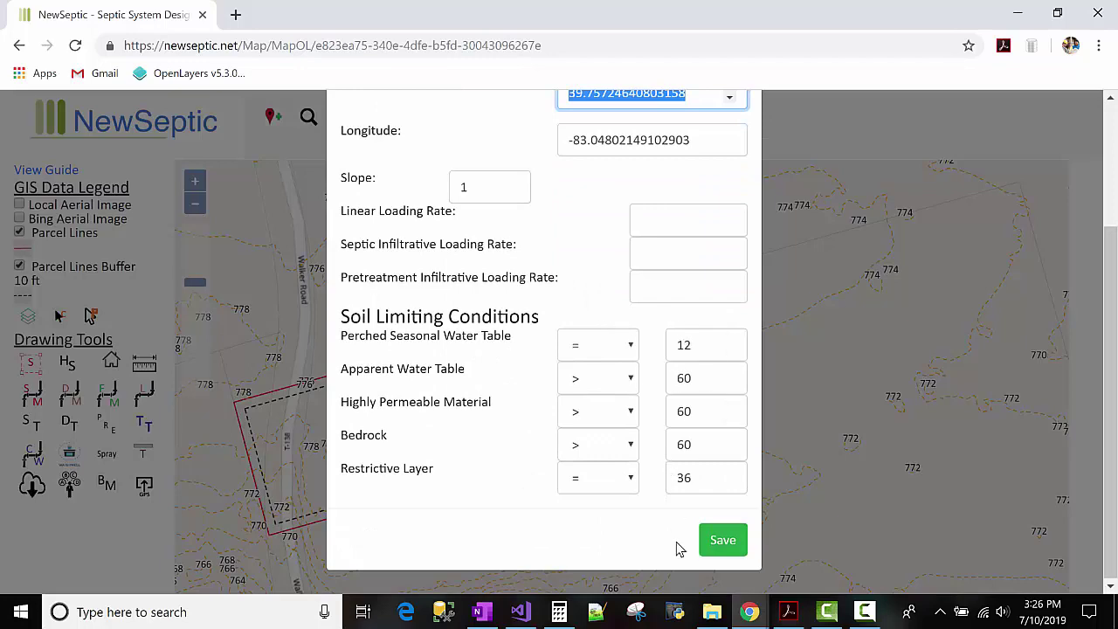
{"action": "left_click", "coordinate": [716, 545]}
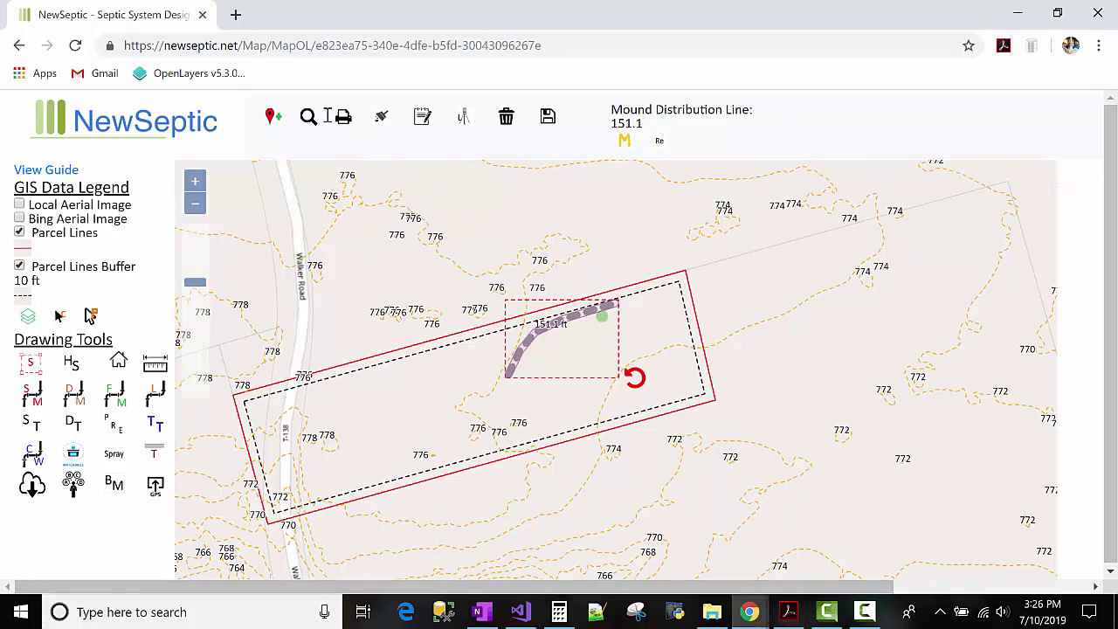
- Consult the site plan in Acrobat and place test pit 2 as a soil test point inside the parcel, south of test pit 1
{"action": "left_click", "coordinate": [787, 611]}
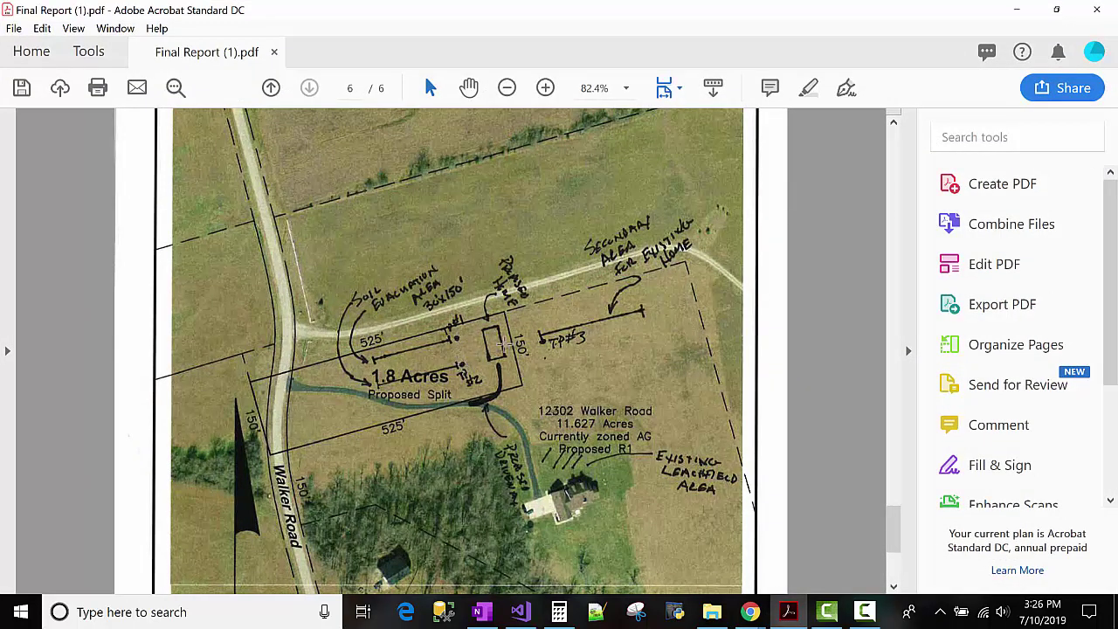
{"action": "left_click", "coordinate": [749, 612]}
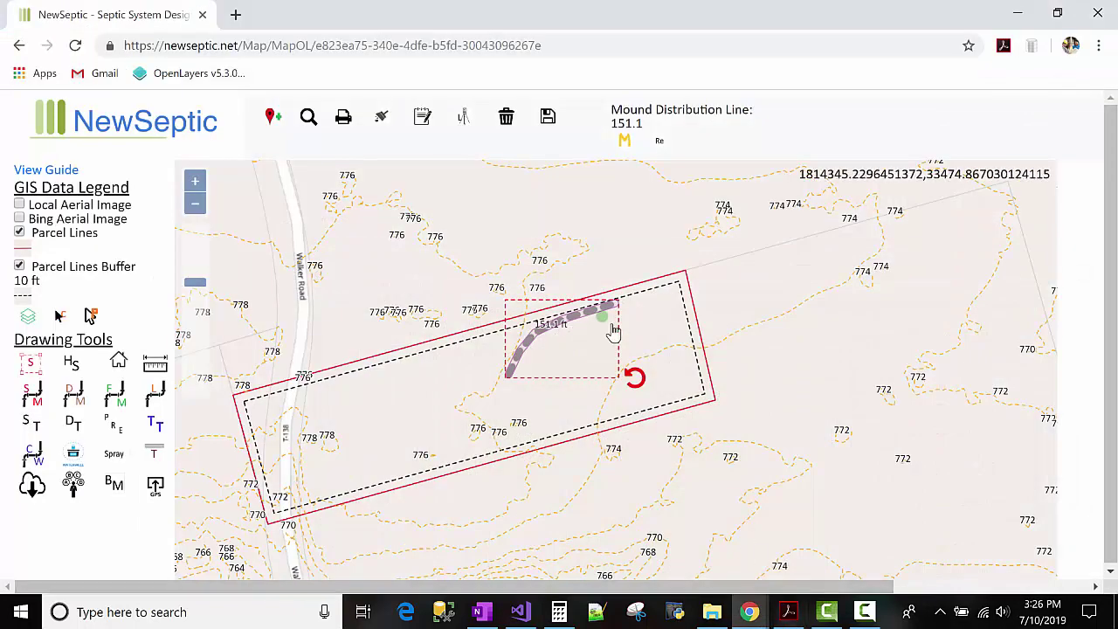
{"action": "left_click", "coordinate": [273, 120]}
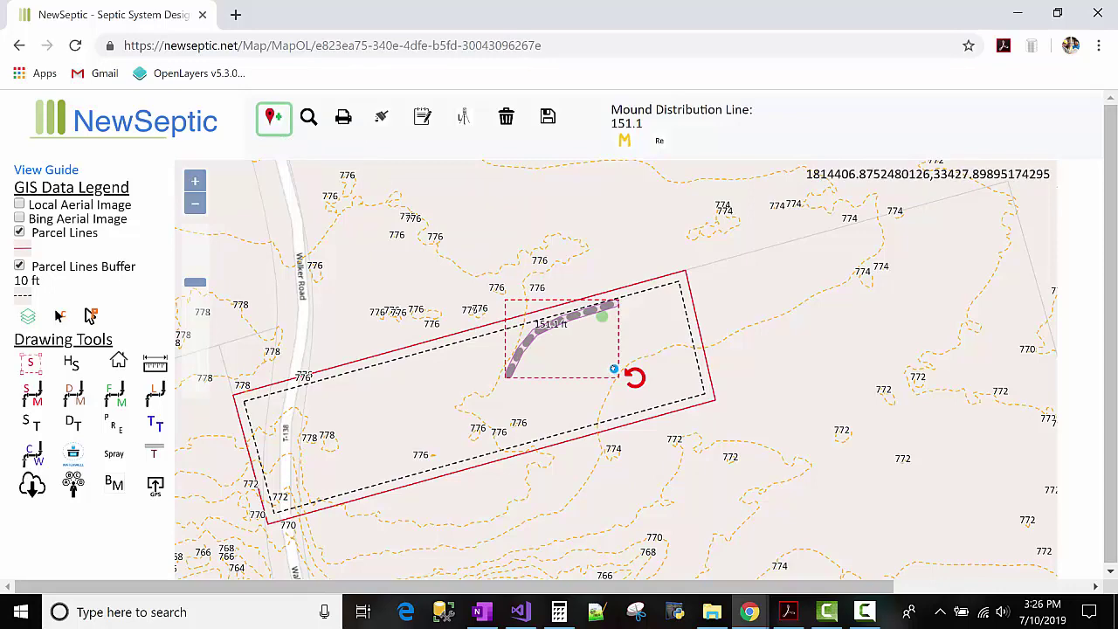
{"action": "left_click", "coordinate": [623, 375]}
- Set the new point's soil test number to 2 to load its existing test data, and save the details
{"action": "left_click", "coordinate": [472, 216]}
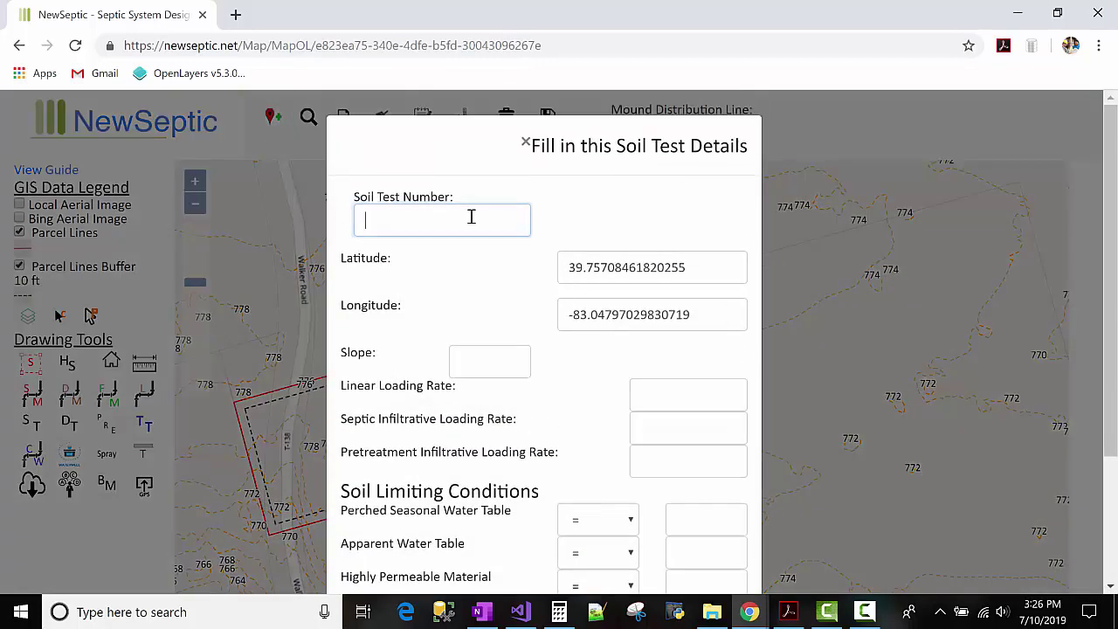
{"action": "type", "text": "2"}
{"action": "key", "text": "Tab"}
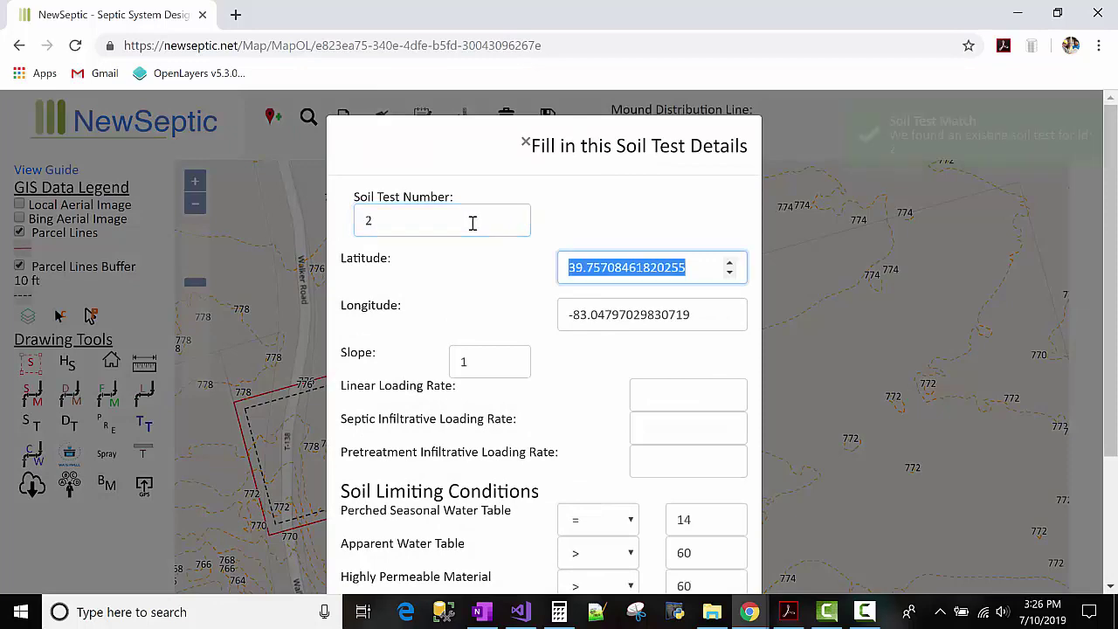
{"action": "scroll", "coordinate": [673, 481], "scroll_direction": "down", "scroll_amount": 3}
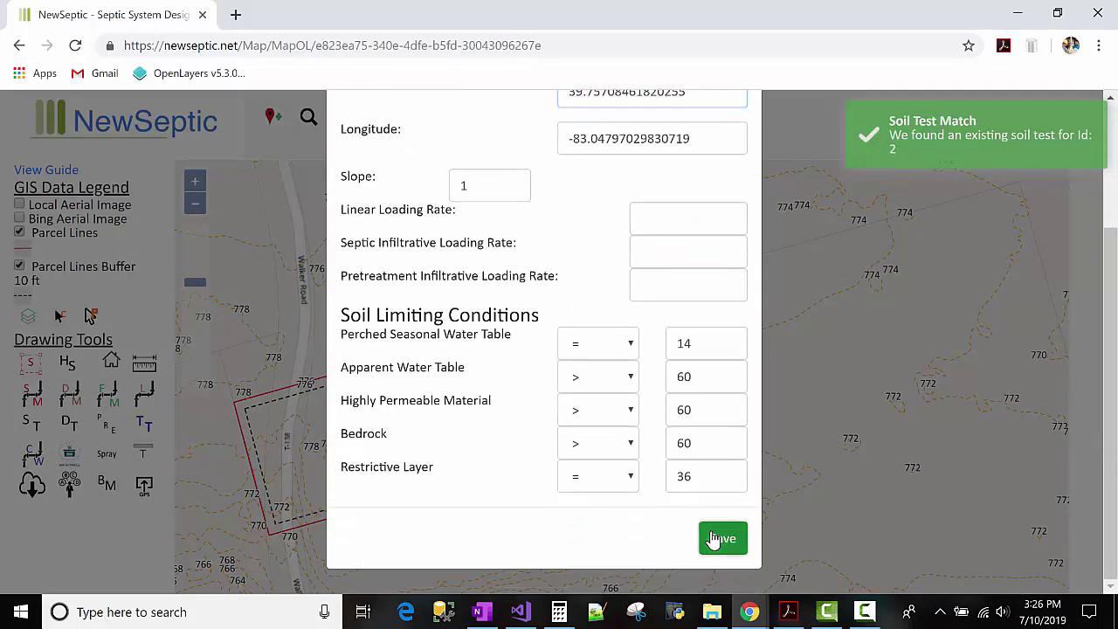
{"action": "left_click", "coordinate": [719, 536]}
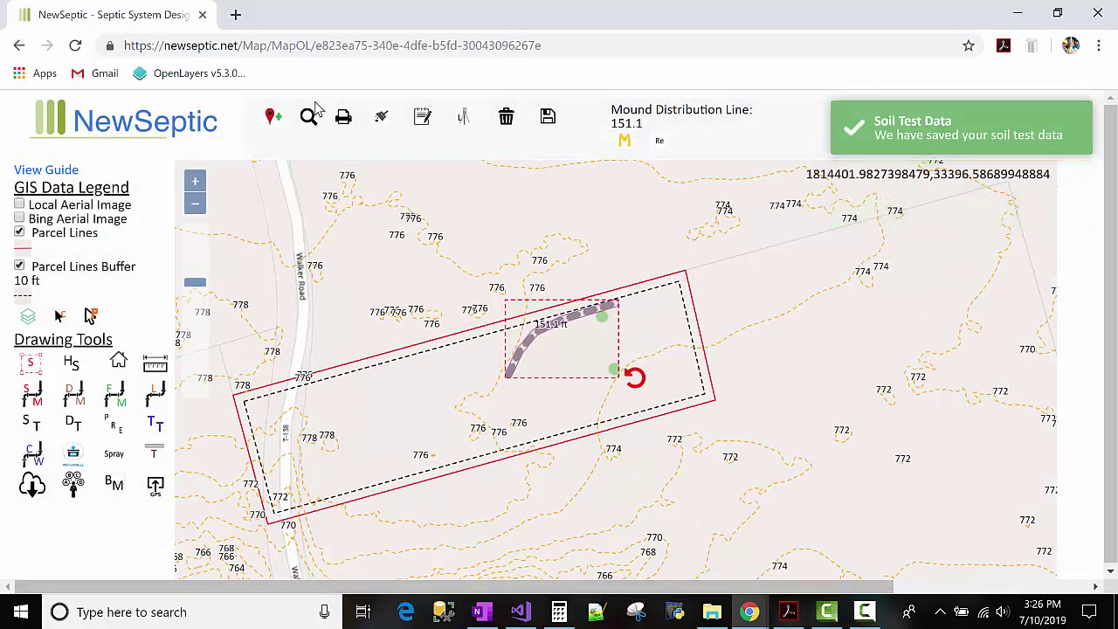
- Check the site plan in Acrobat again and place test pit 3 as a soil test point just outside the parcel's eastern boundary
{"action": "left_click", "coordinate": [787, 615]}
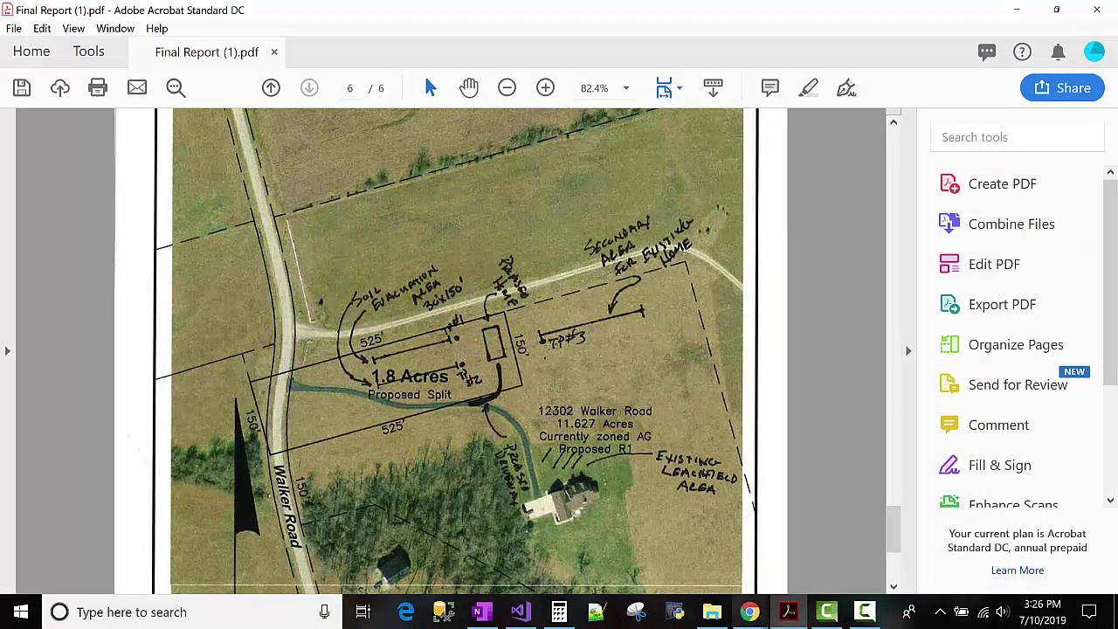
{"action": "left_click", "coordinate": [749, 611]}
{"action": "left_click", "coordinate": [269, 123]}
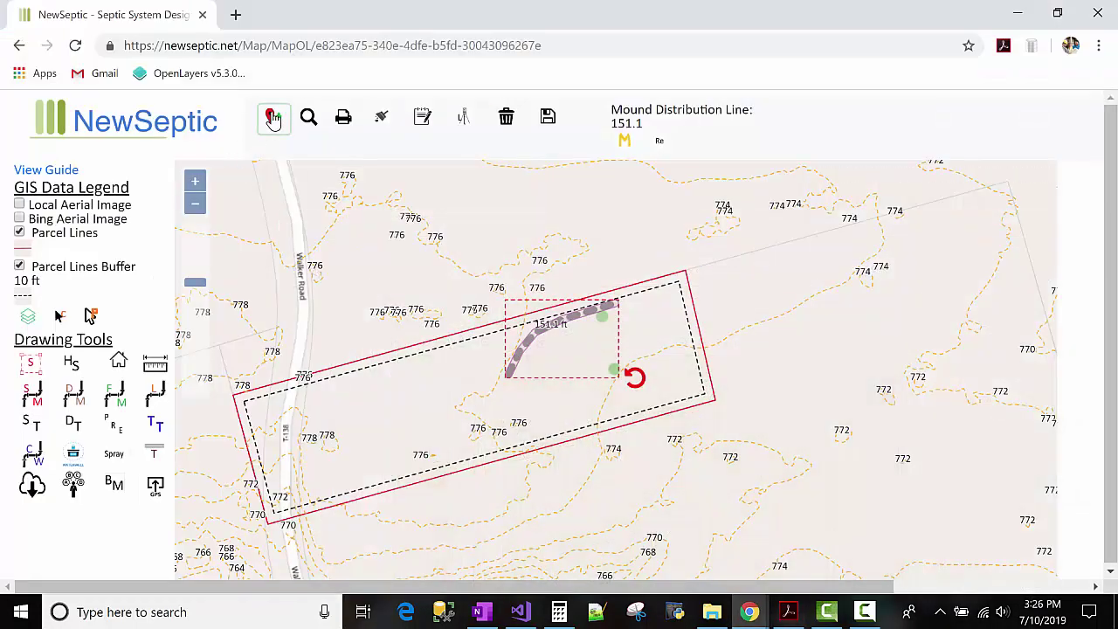
{"action": "left_click", "coordinate": [746, 327]}
- Set the eastern point's soil test number to 3 to load its existing test data, and save the details
{"action": "left_click", "coordinate": [456, 219]}
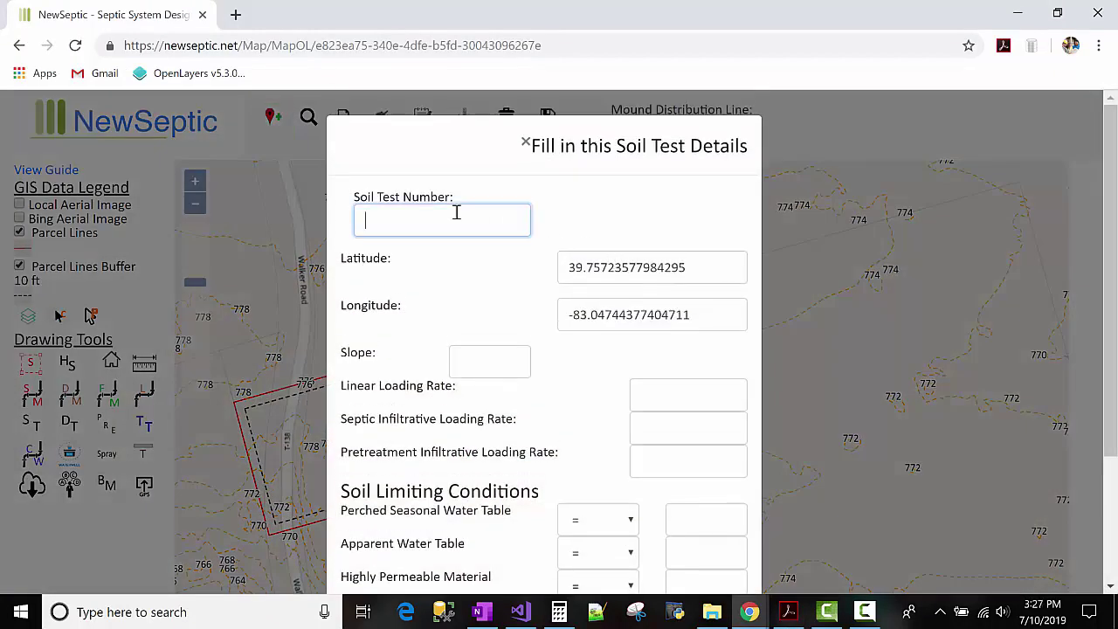
{"action": "type", "text": "3"}
{"action": "key", "text": "Tab"}
{"action": "key", "text": "Tab"}
{"action": "scroll", "coordinate": [724, 506], "scroll_direction": "down", "scroll_amount": 2}
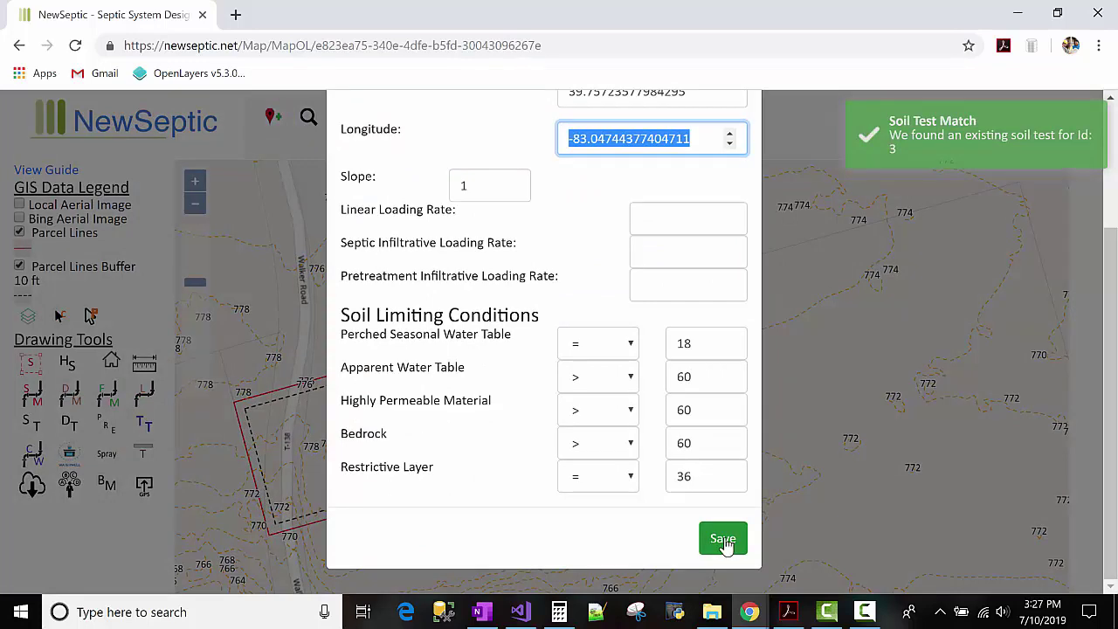
{"action": "left_click", "coordinate": [724, 540]}
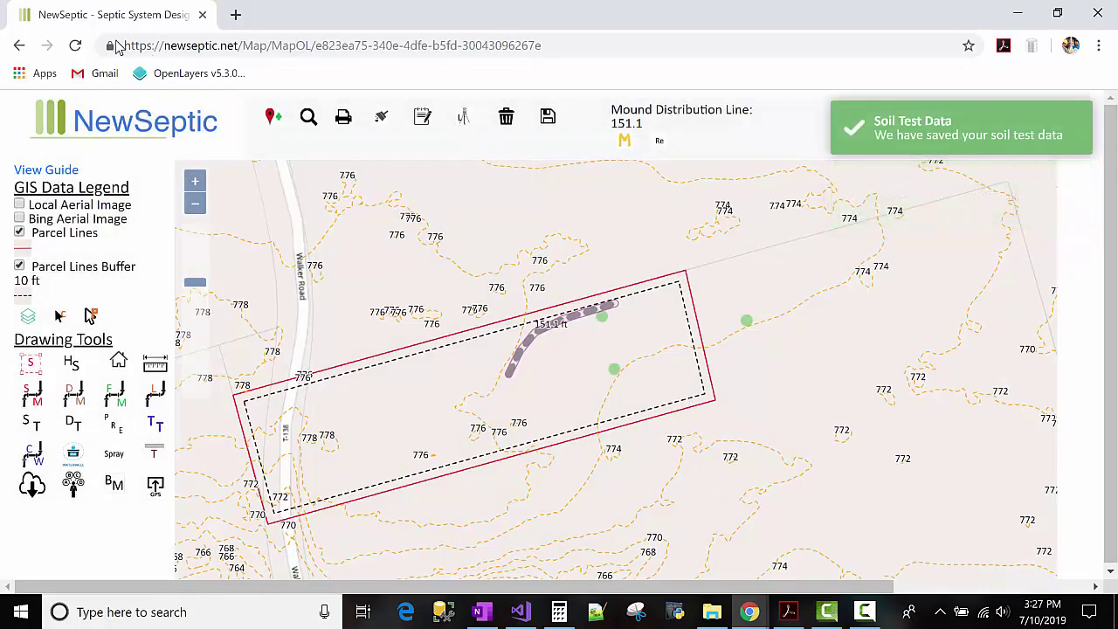
- Reload the map and check the labels and locations of soil tests 1, 2 and 3 around the parcel
{"action": "left_click", "coordinate": [76, 46]}
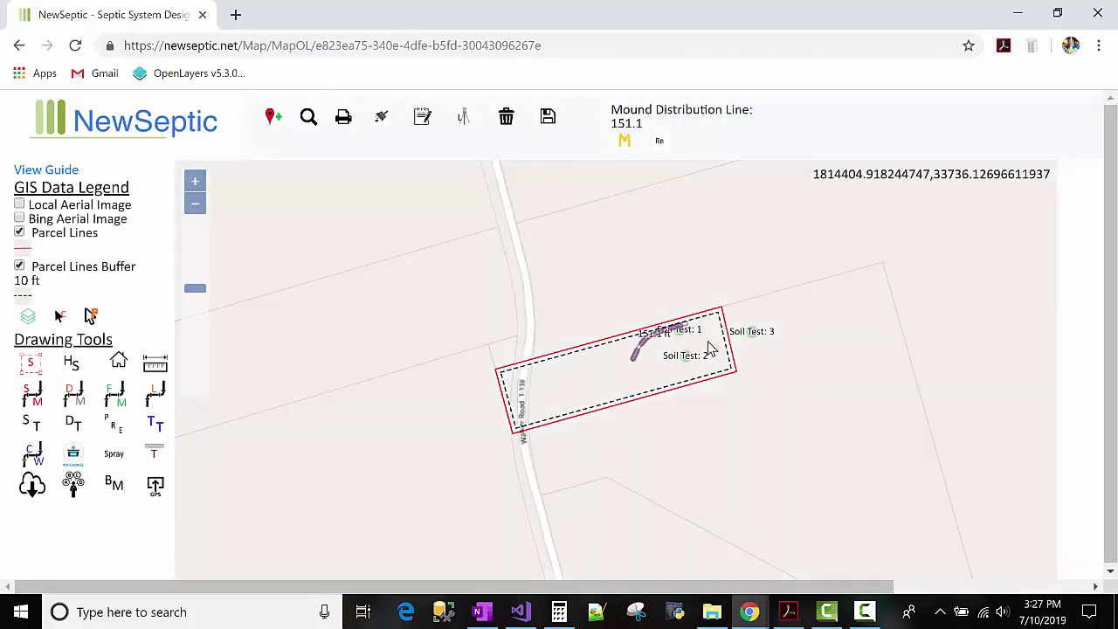
{"action": "scroll", "coordinate": [709, 347], "scroll_direction": "up", "scroll_amount": 1}
{"action": "scroll", "coordinate": [708, 346], "scroll_direction": "up", "scroll_amount": 2}
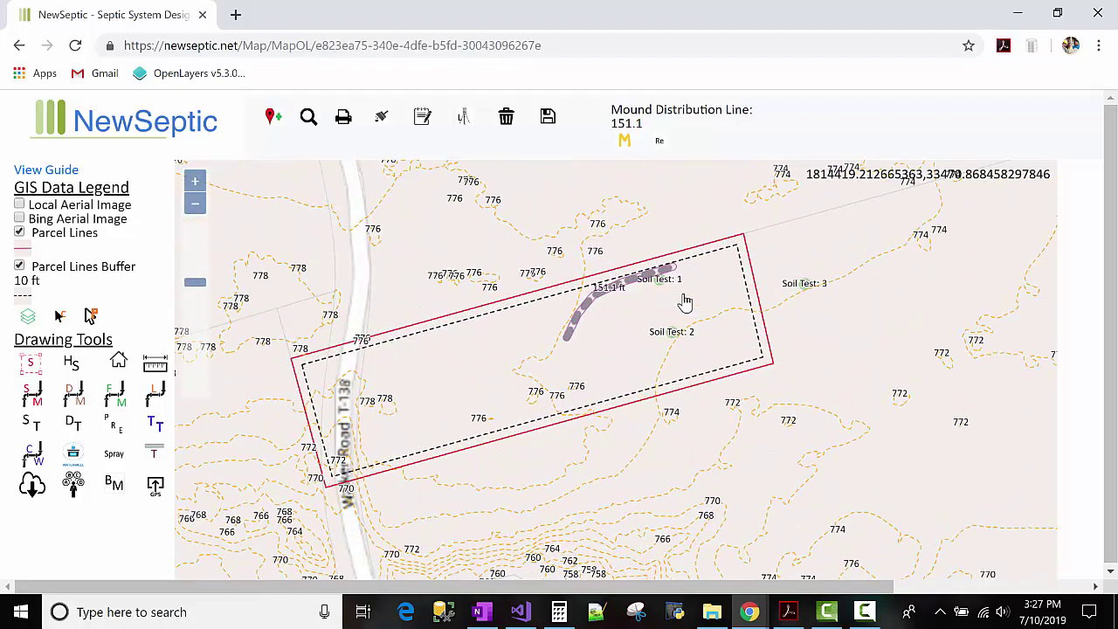
- From the project list, open the Walker Rd property's soil test records and review the latitude and longitude of test holes 1 to 3
{"action": "left_click", "coordinate": [142, 115]}
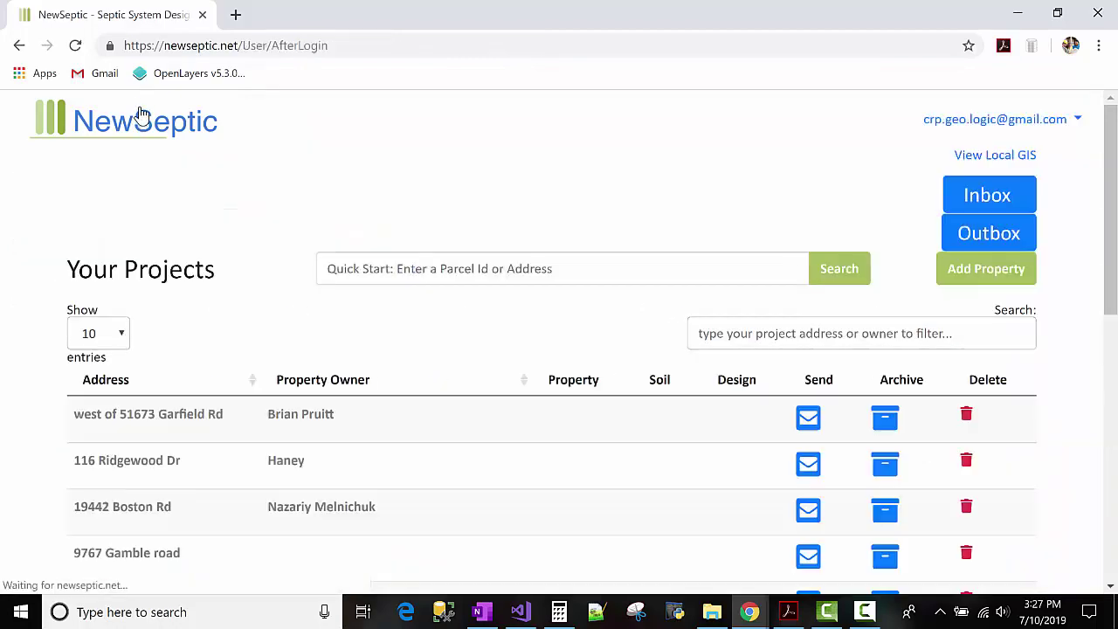
{"action": "scroll", "coordinate": [684, 540], "scroll_direction": "down", "scroll_amount": 5}
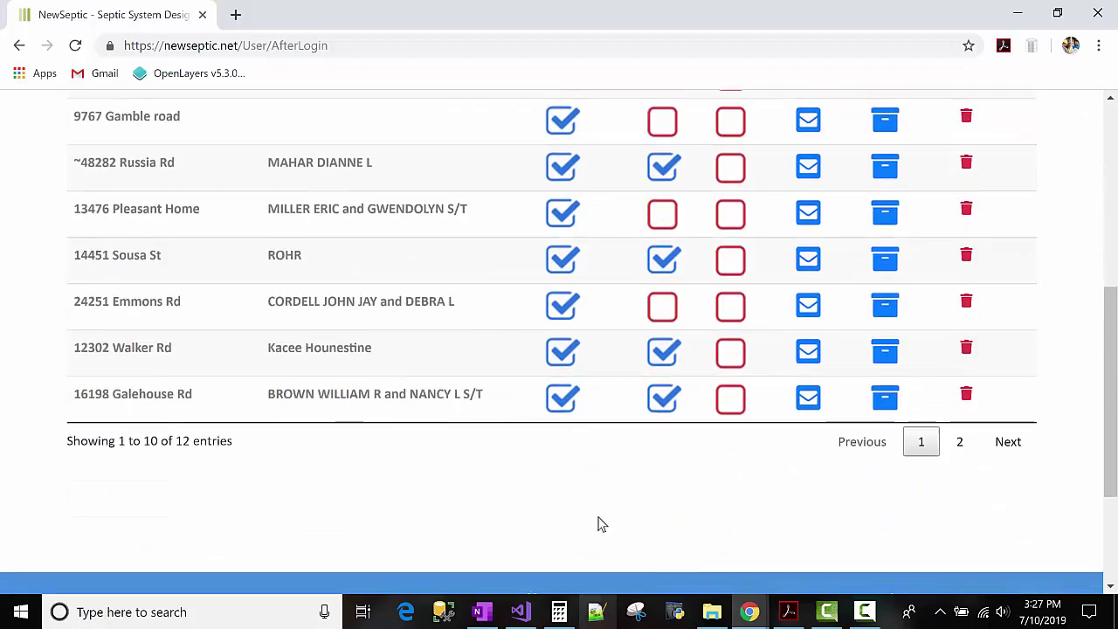
{"action": "left_click", "coordinate": [663, 354]}
{"action": "scroll", "coordinate": [654, 364], "scroll_direction": "down", "scroll_amount": 2}
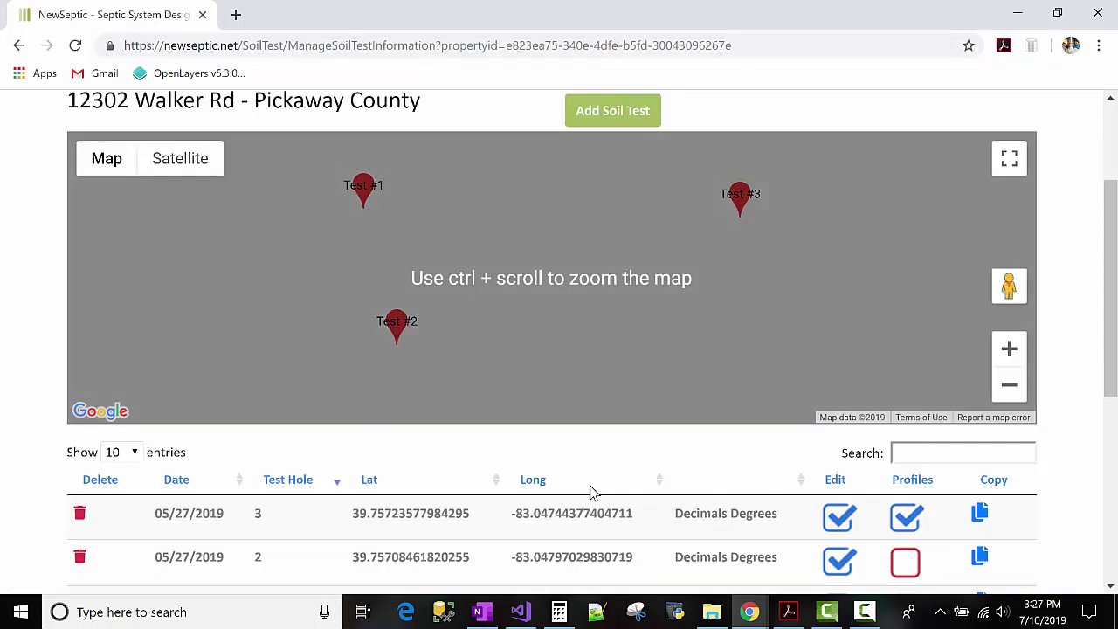
{"action": "scroll", "coordinate": [460, 576], "scroll_direction": "down", "scroll_amount": 3}
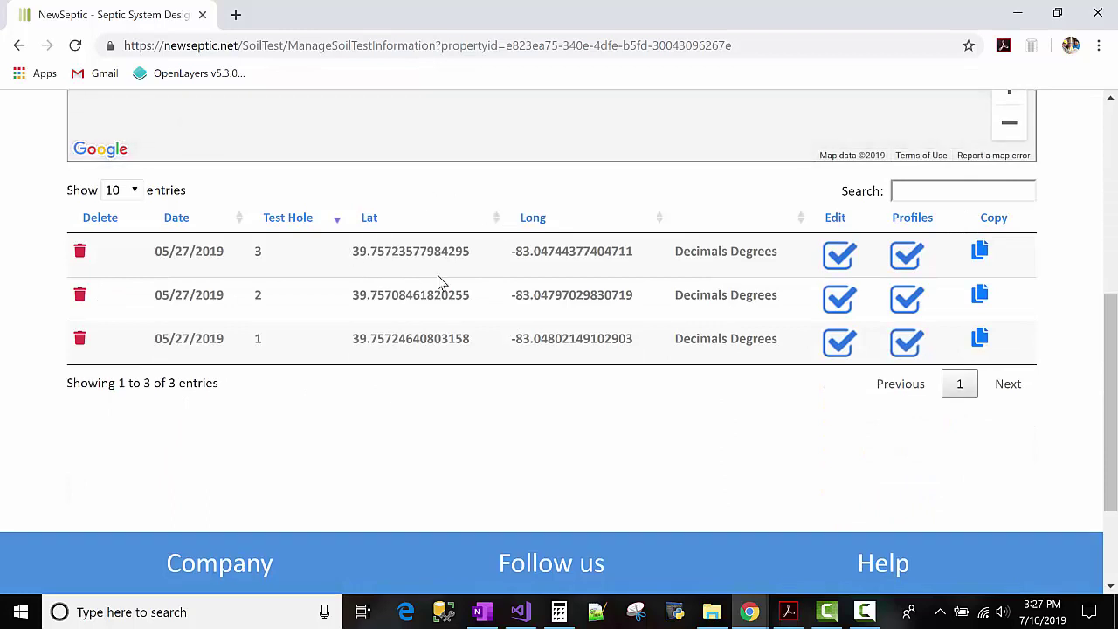
{"action": "left_click_drag", "start_coordinate": [439, 282], "coordinate": [355, 252]}
{"action": "left_click", "coordinate": [634, 338]}
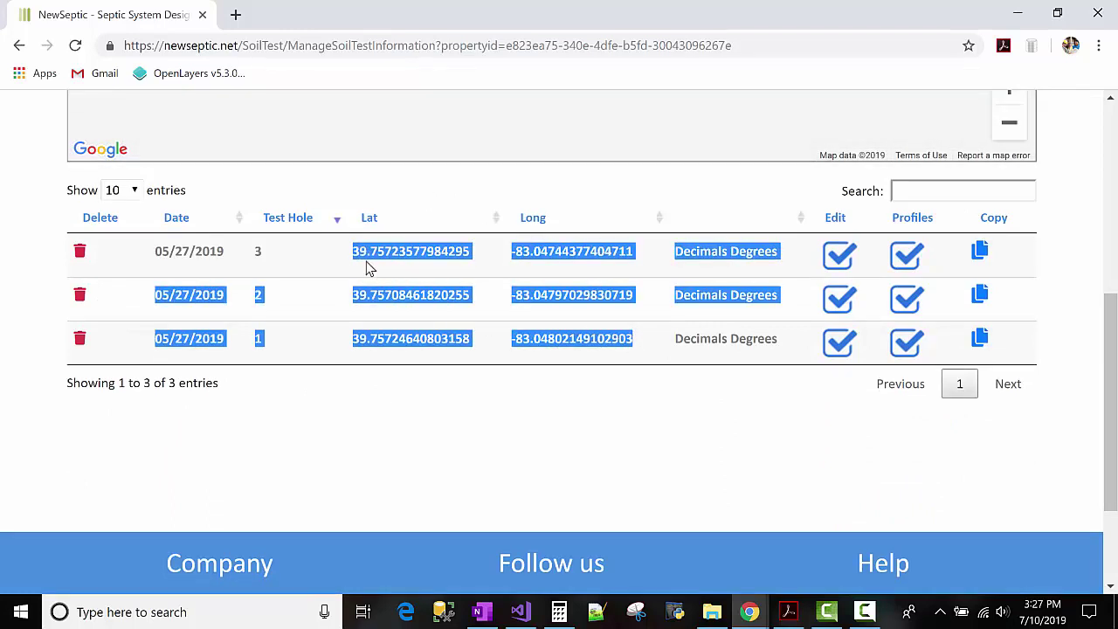